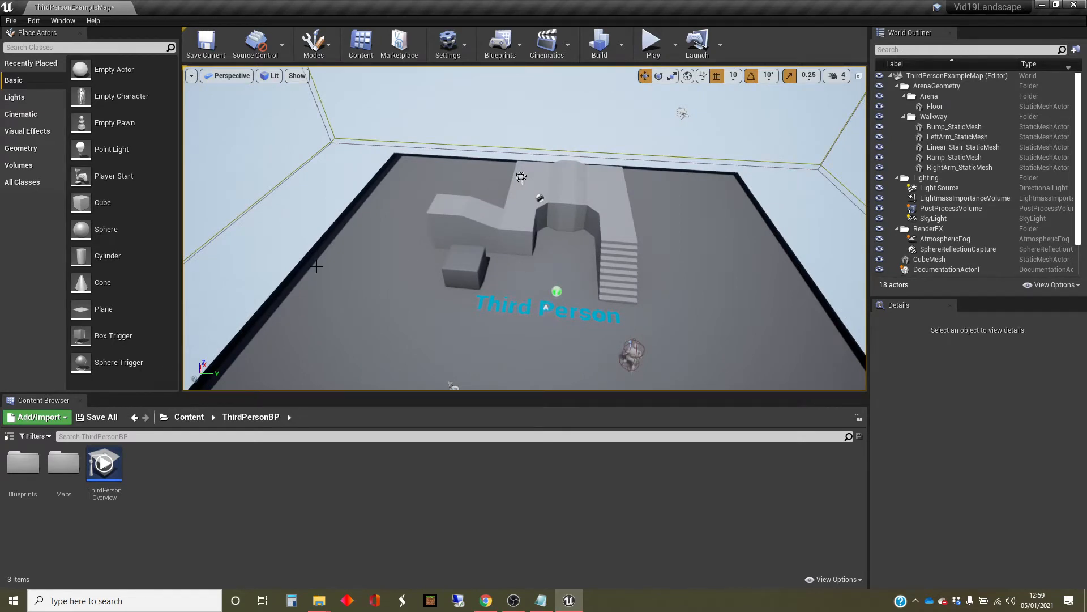
Switch the editor to Landscape mode and look over the new landscape's preview grid around the arena.
{"action": "left_click", "coordinate": [329, 42]}
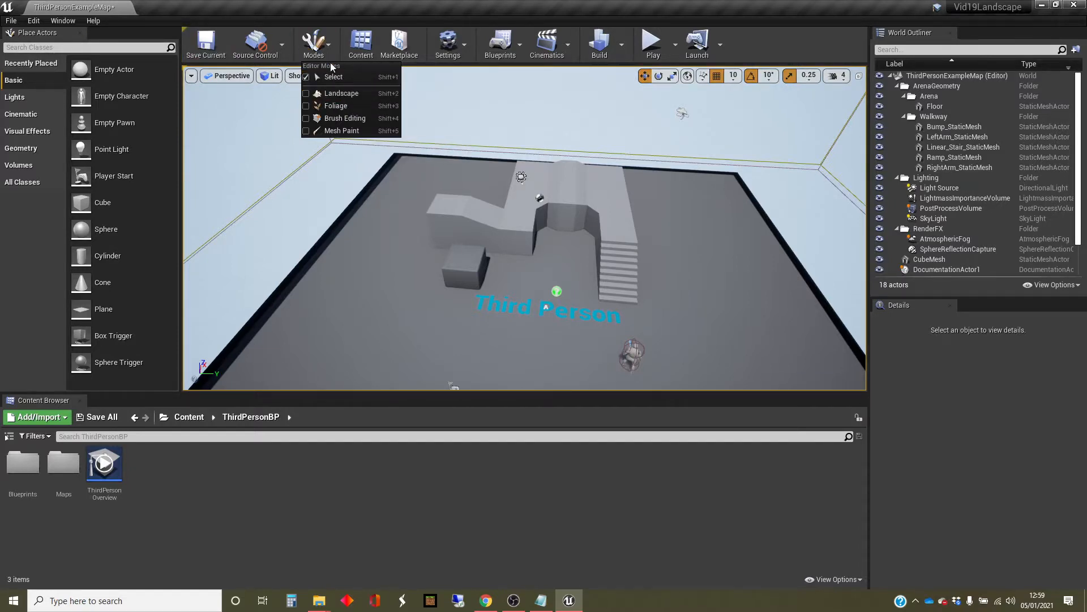
{"action": "left_click", "coordinate": [351, 93]}
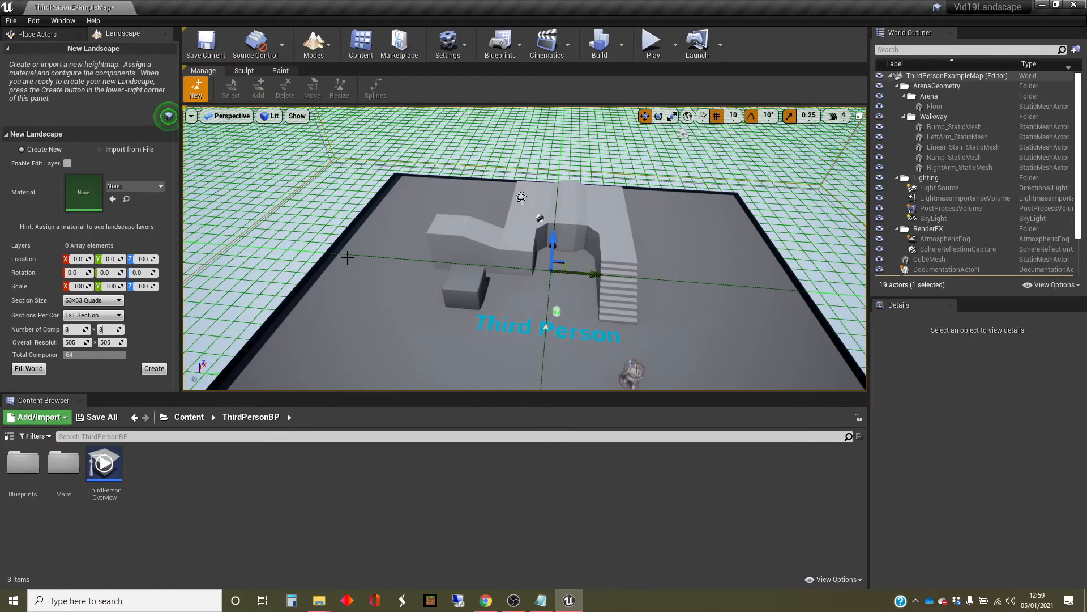
{"action": "right_click_drag", "start_coordinate": [347, 258], "coordinate": [186, 181]}
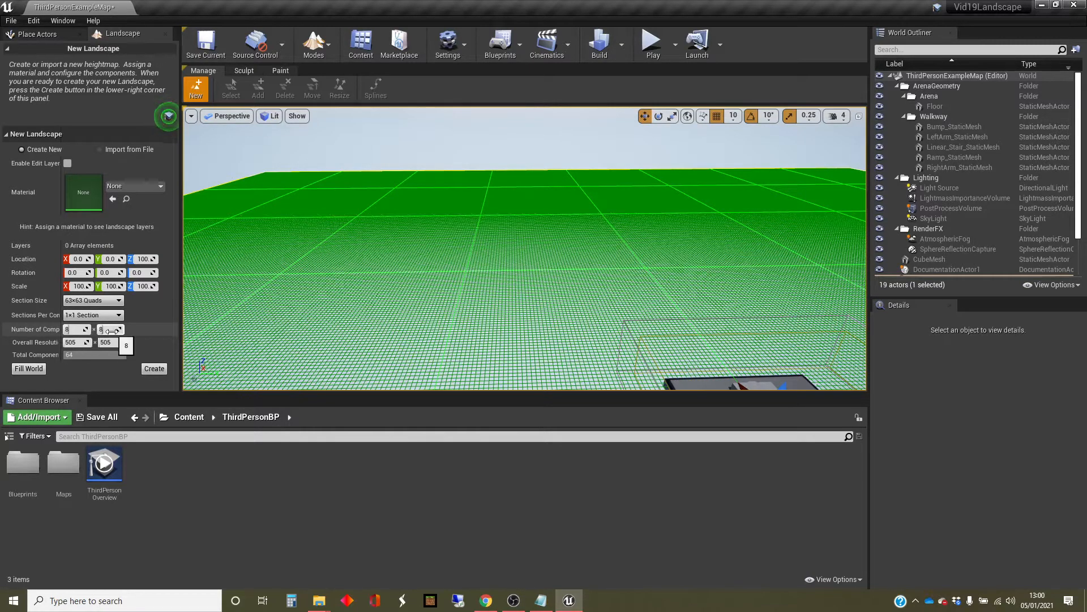
{"action": "scroll", "coordinate": [340, 276], "scroll_direction": "up", "scroll_amount": 2}
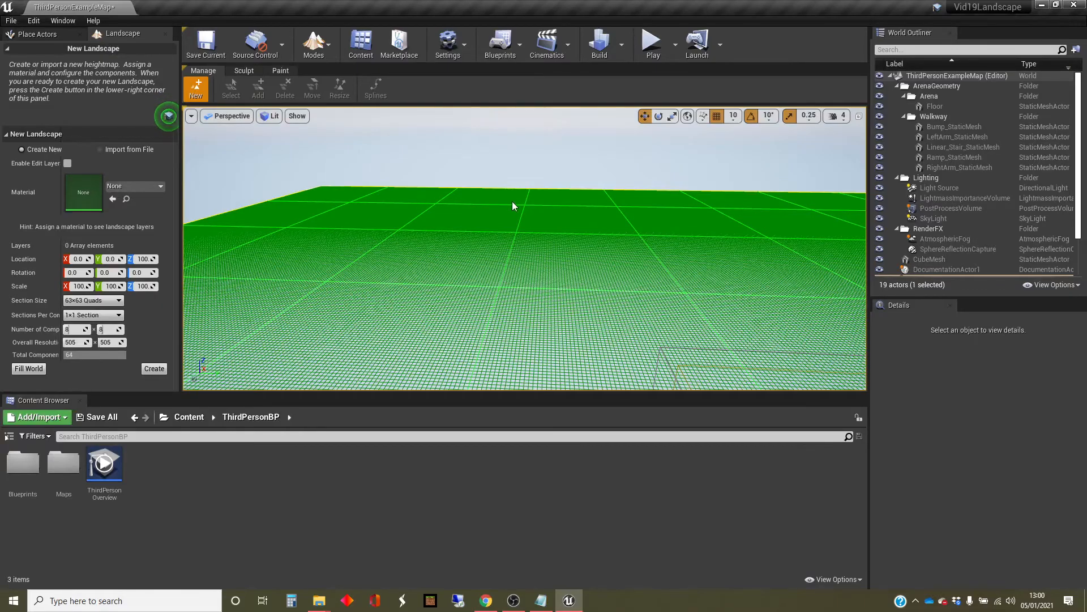
{"action": "right_click_drag", "start_coordinate": [582, 213], "coordinate": [697, 225]}
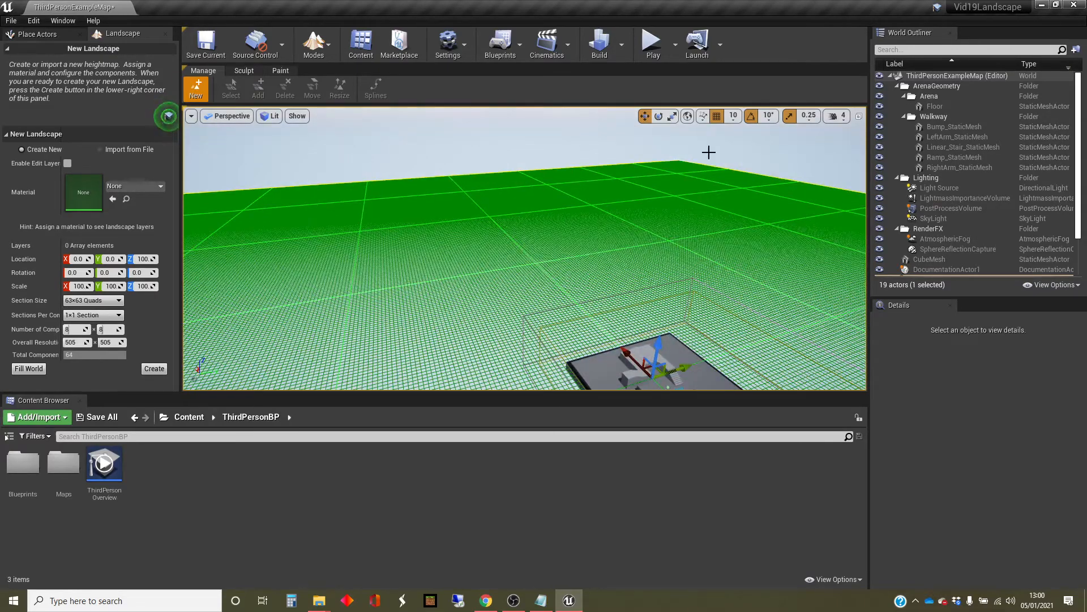
{"action": "mouse_move", "coordinate": [690, 183]}
{"action": "right_mouse_down"}
{"action": "mouse_move", "coordinate": [739, 196]}
{"action": "mouse_move", "coordinate": [793, 176]}
{"action": "mouse_move", "coordinate": [759, 193]}
{"action": "mouse_move", "coordinate": [646, 175]}
{"action": "mouse_move", "coordinate": [690, 181]}
{"action": "right_mouse_up"}
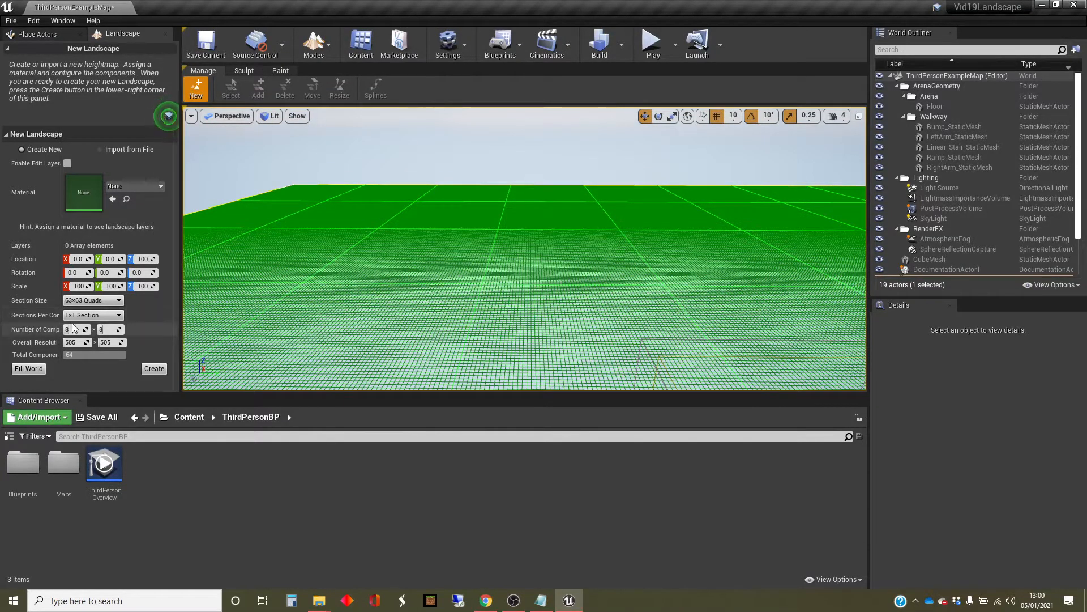
Try 2×2 Sections per component for the new landscape, and return the setting to 1×1 Section.
{"action": "left_click", "coordinate": [119, 315]}
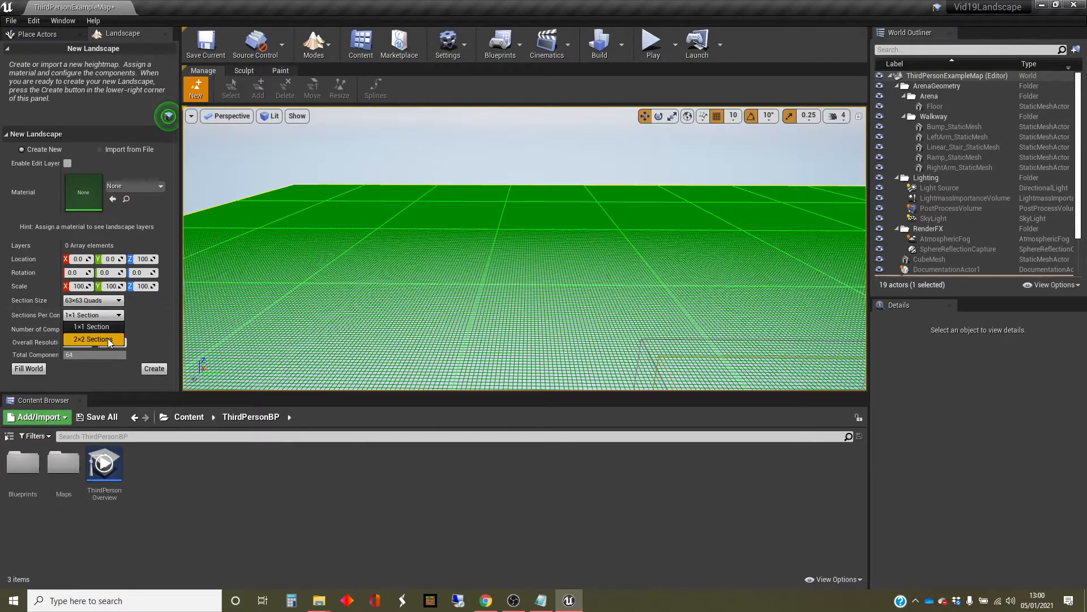
{"action": "left_click", "coordinate": [108, 340]}
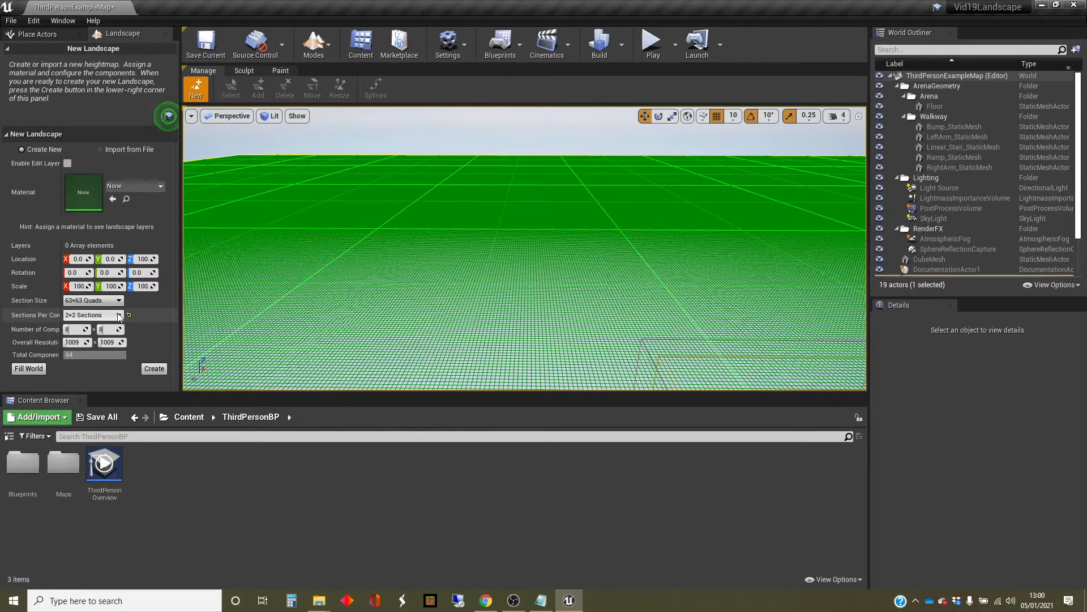
{"action": "left_click", "coordinate": [119, 316]}
{"action": "left_click", "coordinate": [89, 326]}
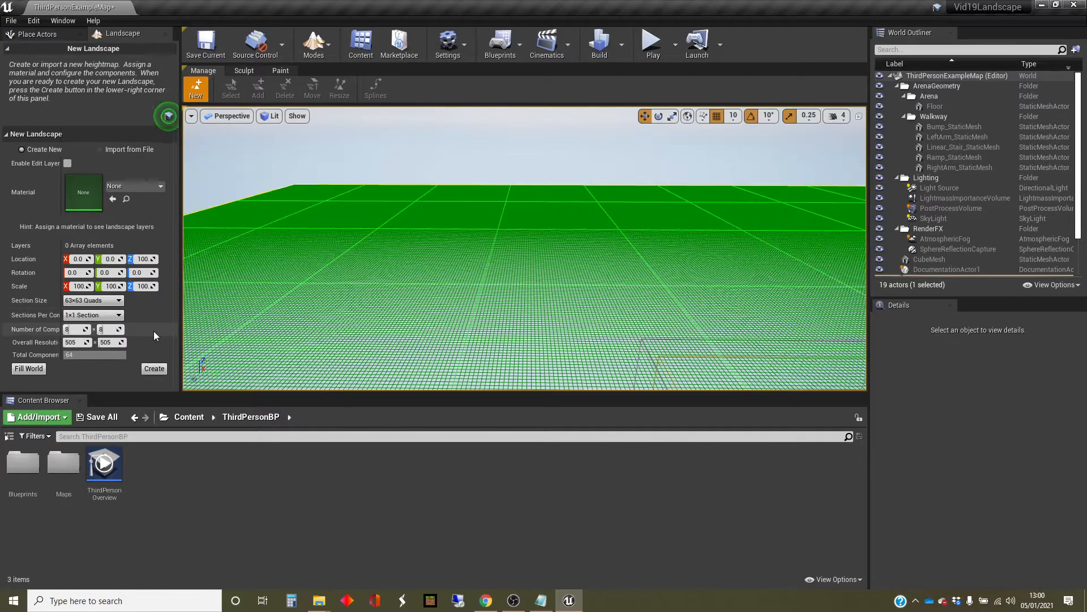
Examine the preview grid's sections and individual quads up close and from a distance.
{"action": "right_click_drag", "start_coordinate": [260, 314], "coordinate": [260, 314]}
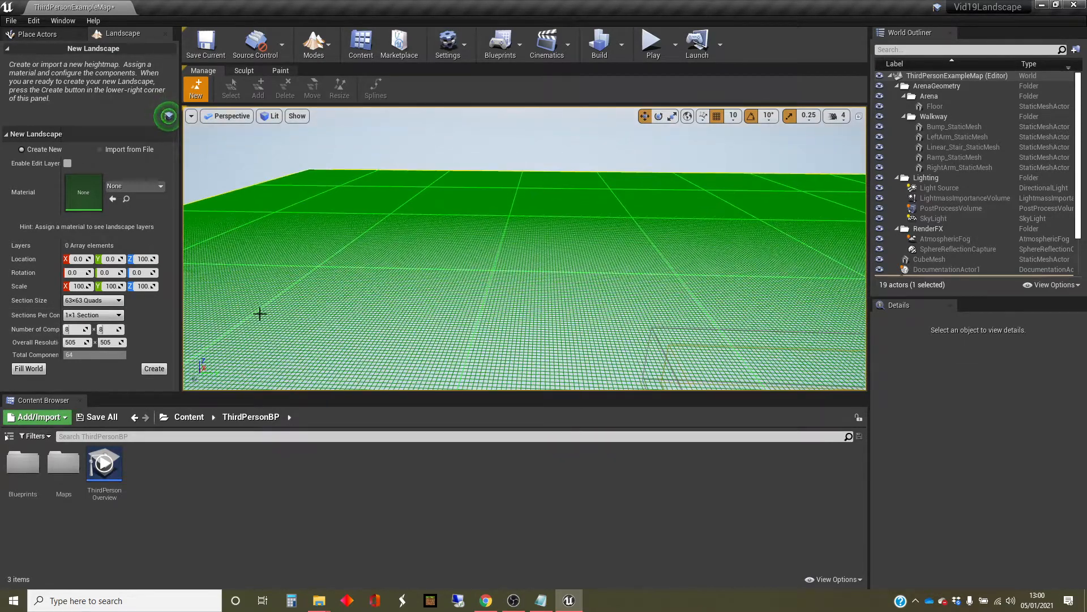
{"action": "right_click_drag", "start_coordinate": [445, 310], "coordinate": [436, 305]}
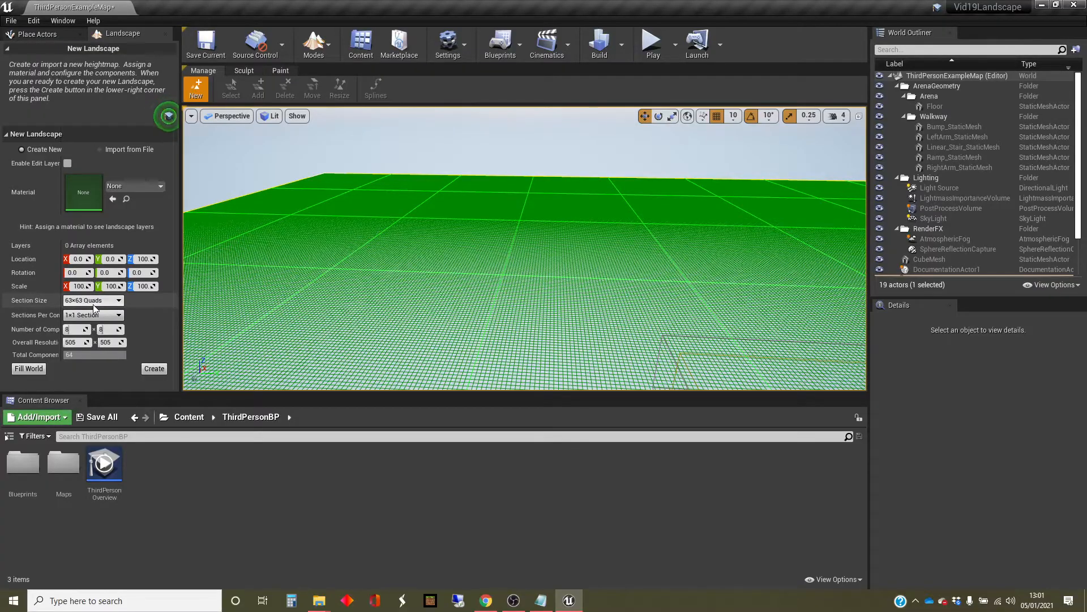
{"action": "right_click_drag", "start_coordinate": [339, 300], "coordinate": [502, 323]}
{"action": "key", "text": "w"}
{"action": "key", "text": "a"}
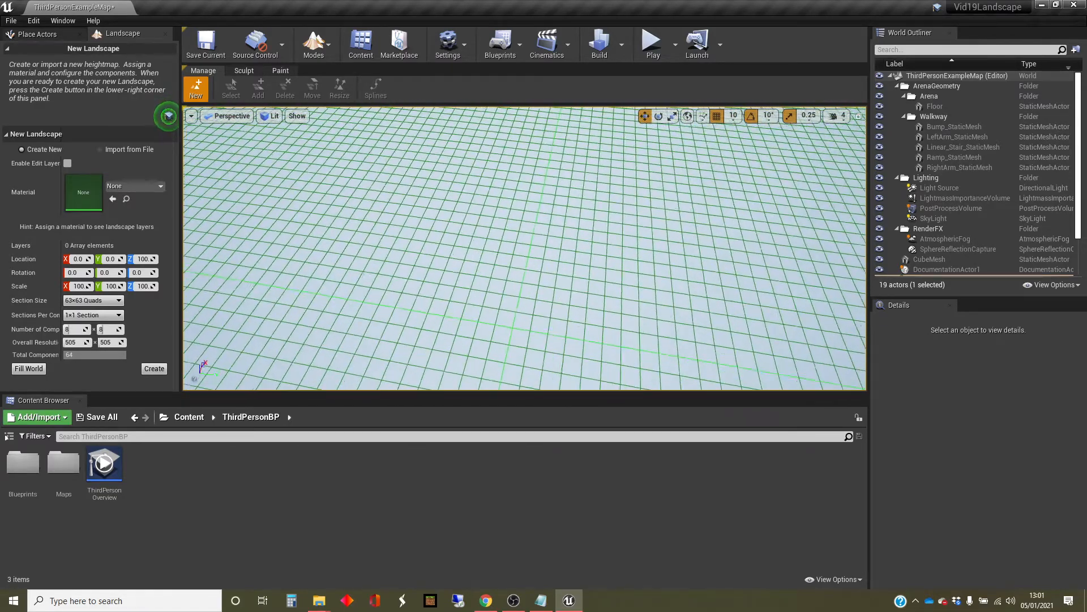
{"action": "right_click_drag", "start_coordinate": [501, 322], "coordinate": [494, 318]}
{"action": "key", "text": "a"}
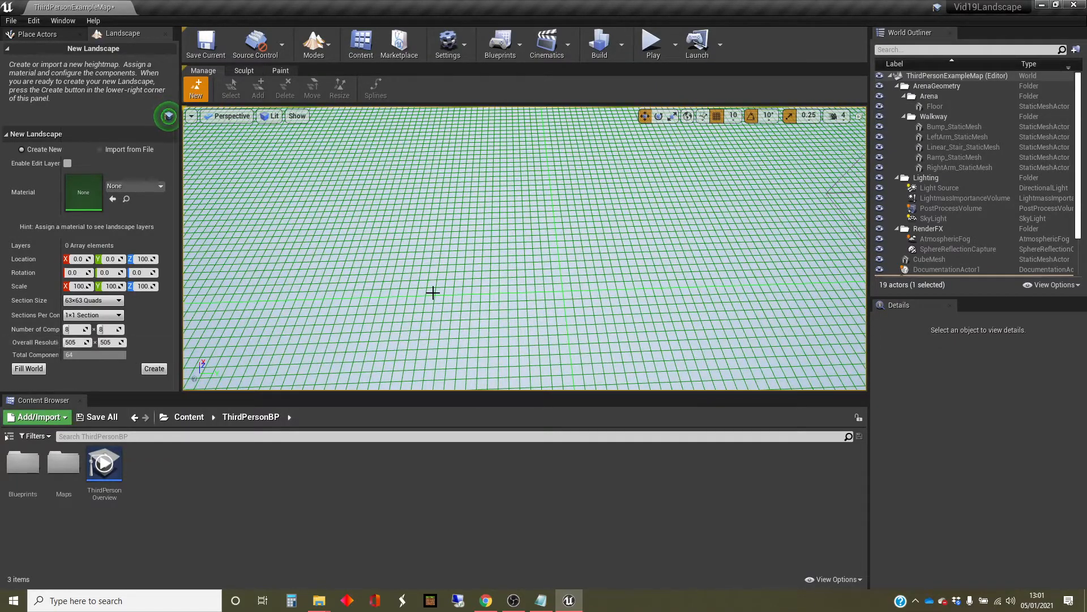
{"action": "key", "text": "s"}
{"action": "right_click_drag", "start_coordinate": [432, 291], "coordinate": [432, 292]}
{"action": "right_click_drag", "start_coordinate": [369, 303], "coordinate": [369, 303]}
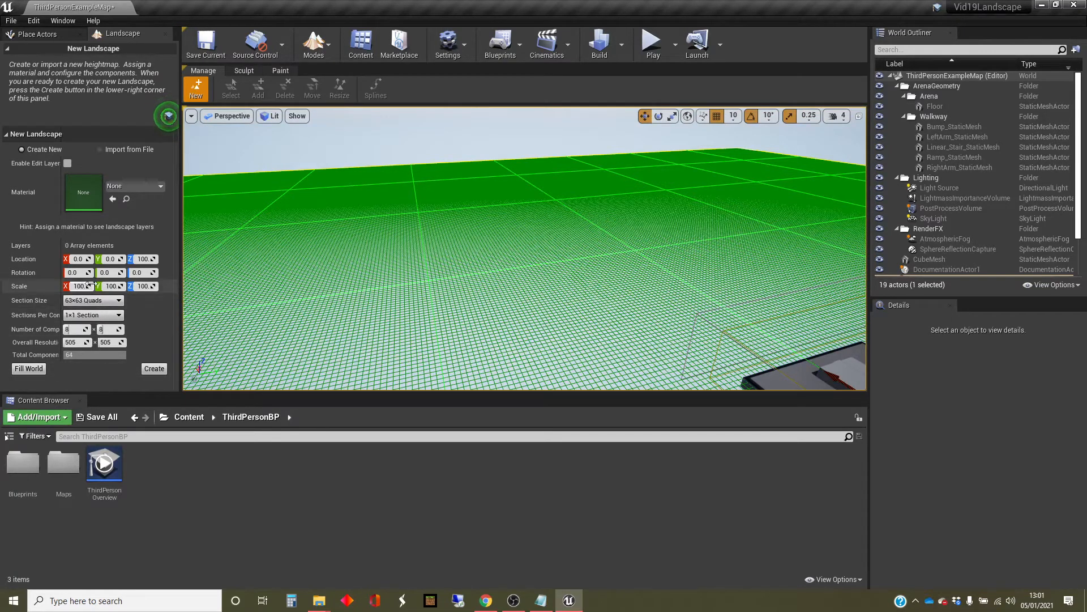
Create the landscape with 63×63 quad sections, 1×1 section per component and 8 × 8 components.
{"action": "left_click", "coordinate": [154, 368]}
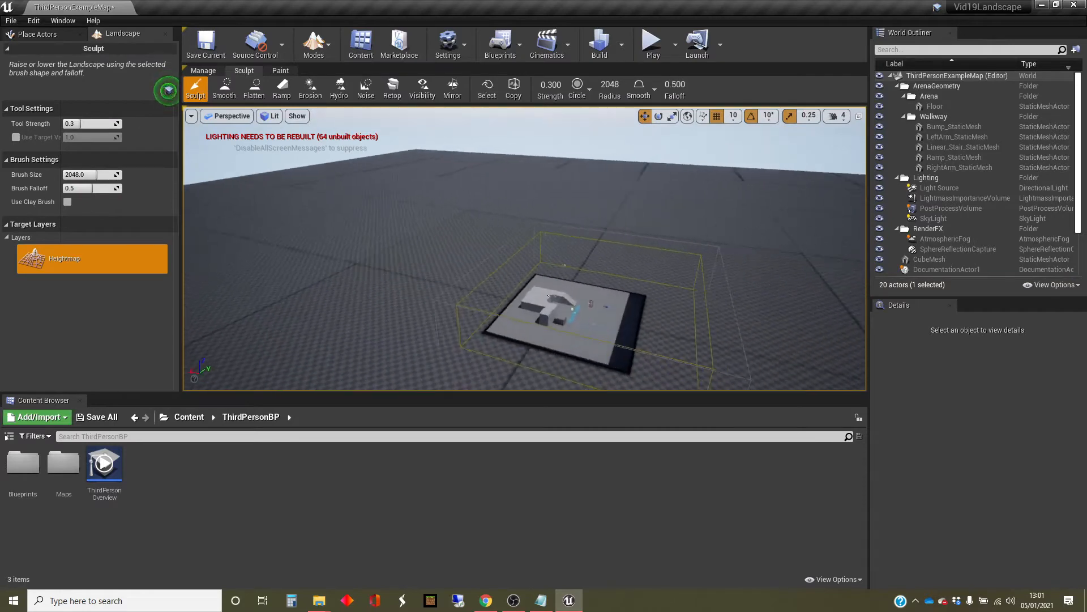
{"action": "right_click_drag", "start_coordinate": [524, 247], "coordinate": [450, 330]}
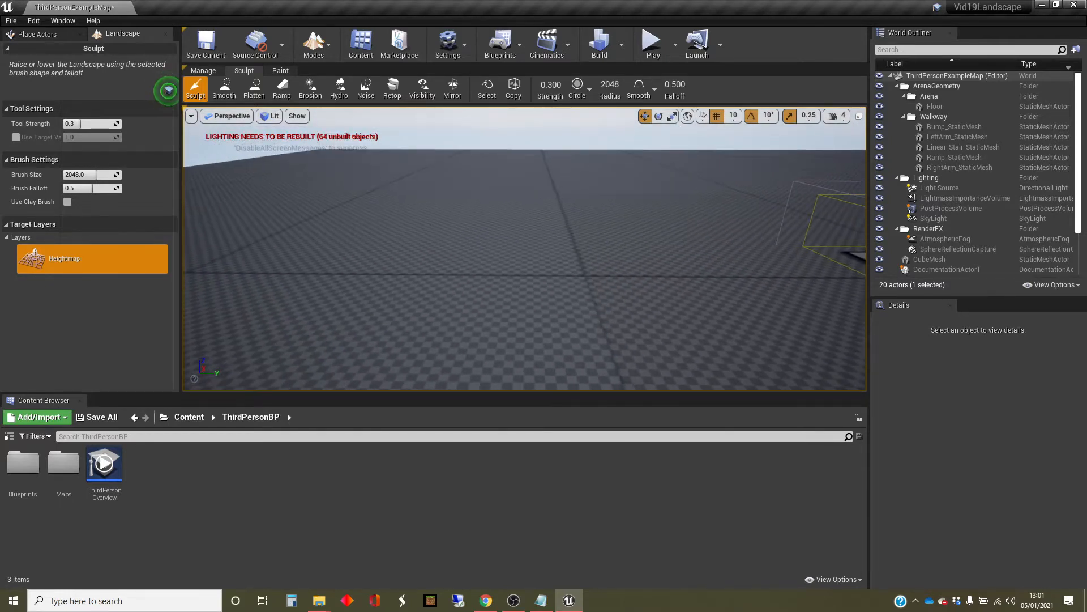
{"action": "right_click_drag", "start_coordinate": [450, 330], "coordinate": [487, 331]}
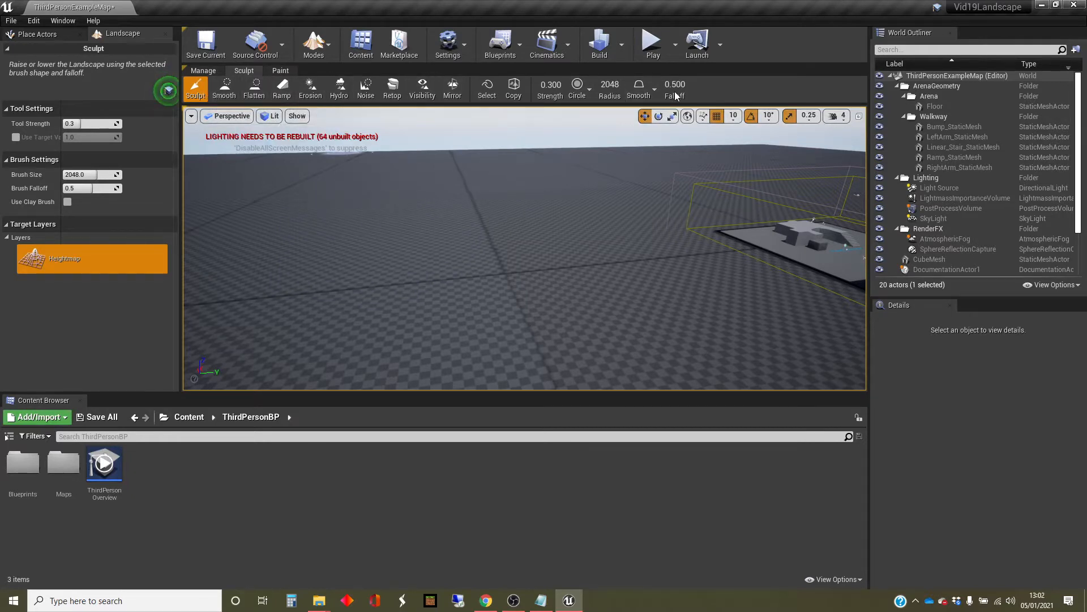
Try the maximum sculpt brush radius of 8192 and reduce it to about 2157.
{"action": "left_click_drag", "start_coordinate": [385, 199], "coordinate": [372, 206]}
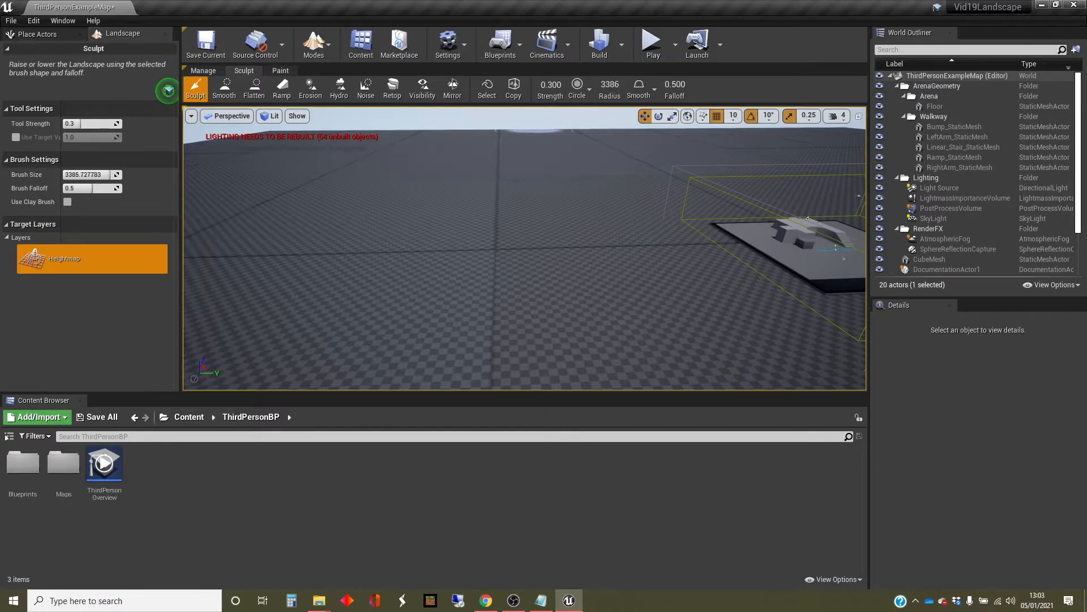
{"action": "left_click_drag", "start_coordinate": [610, 85], "coordinate": [646, 85]}
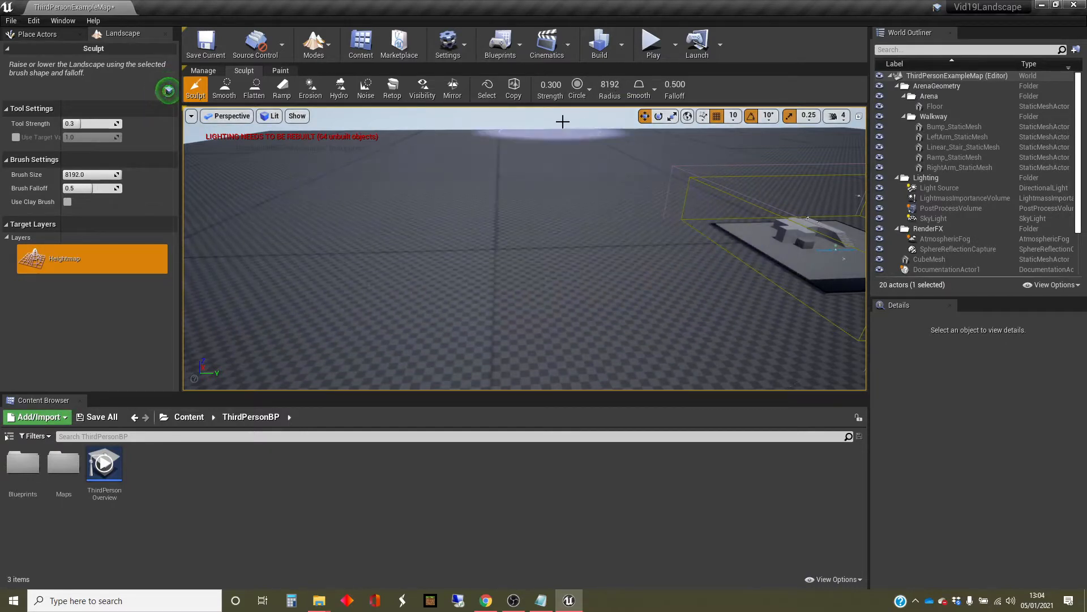
{"action": "left_click_drag", "start_coordinate": [610, 84], "coordinate": [586, 83]}
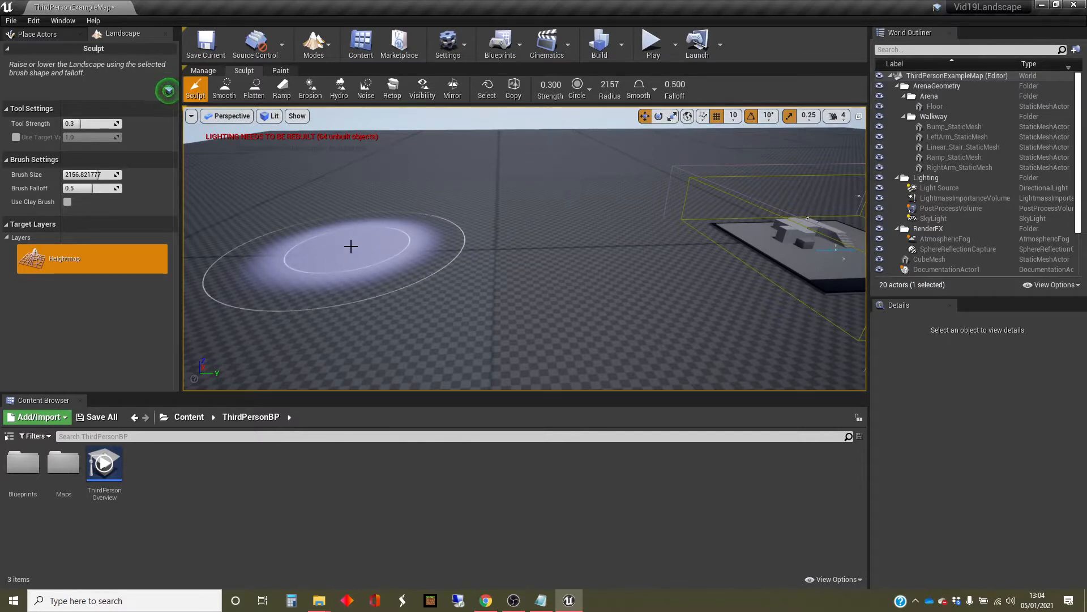
Sculpt broad rolling hills on the flat ground near the arena at strength 0.3, and lower part of them.
{"action": "mouse_move", "coordinate": [354, 251]}
{"action": "left_mouse_down"}
{"action": "mouse_move", "coordinate": [410, 248]}
{"action": "mouse_move", "coordinate": [492, 178]}
{"action": "mouse_move", "coordinate": [532, 192]}
{"action": "mouse_move", "coordinate": [587, 258]}
{"action": "mouse_move", "coordinate": [614, 264]}
{"action": "left_mouse_up"}
{"action": "mouse_move", "coordinate": [614, 264]}
{"action": "right_mouse_down"}
{"action": "mouse_move", "coordinate": [606, 283]}
{"action": "mouse_move", "coordinate": [485, 260]}
{"action": "right_mouse_up"}
{"action": "mouse_move", "coordinate": [486, 260]}
{"action": "left_mouse_down"}
{"action": "mouse_move", "coordinate": [420, 246]}
{"action": "mouse_move", "coordinate": [484, 238]}
{"action": "mouse_move", "coordinate": [539, 206]}
{"action": "left_mouse_up"}
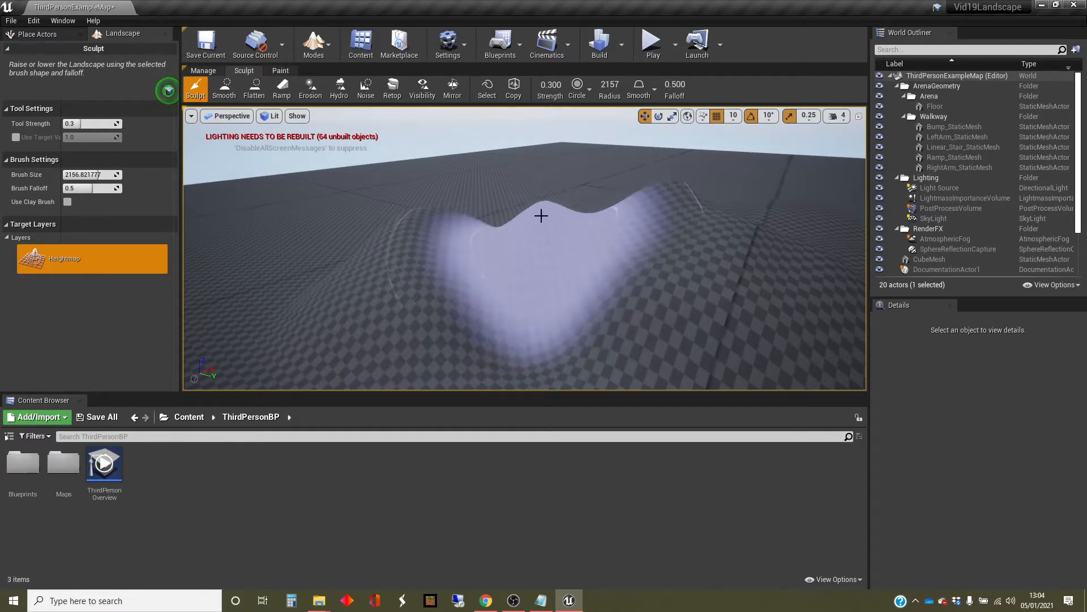
{"action": "mouse_move", "coordinate": [509, 256]}
{"action": "left_mouse_down", "text": "shift"}
{"action": "mouse_move", "coordinate": [408, 255]}
{"action": "mouse_move", "coordinate": [413, 235]}
{"action": "mouse_move", "coordinate": [463, 248]}
{"action": "mouse_move", "coordinate": [486, 231]}
{"action": "mouse_move", "coordinate": [470, 185]}
{"action": "left_mouse_up", "text": "shift"}
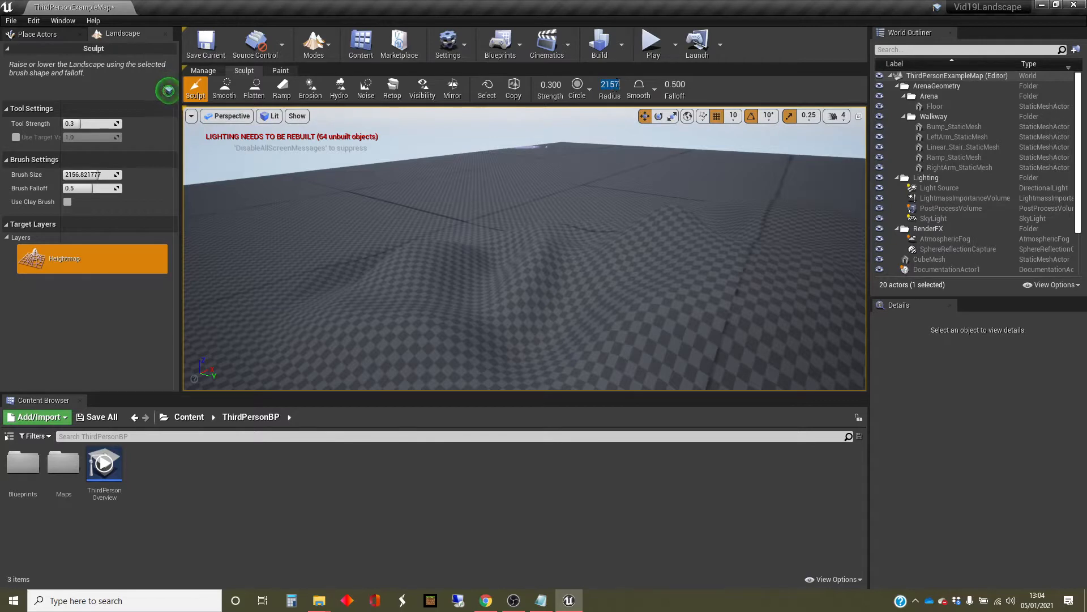
Reduce the brush radius to about 433, raise the tool strength to 1.0 and sculpt steep peaks on the hills.
{"action": "left_click", "coordinate": [626, 92]}
{"action": "left_click", "coordinate": [612, 83]}
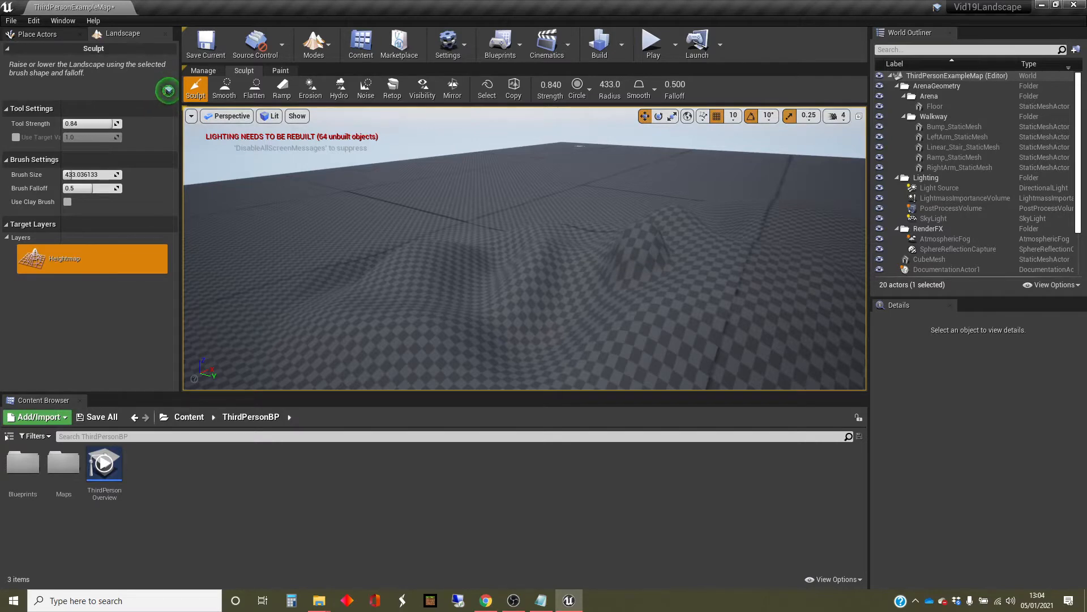
{"action": "mouse_move", "coordinate": [682, 258]}
{"action": "left_mouse_down"}
{"action": "mouse_move", "coordinate": [662, 248]}
{"action": "mouse_move", "coordinate": [677, 228]}
{"action": "mouse_move", "coordinate": [750, 250]}
{"action": "mouse_move", "coordinate": [743, 280]}
{"action": "mouse_move", "coordinate": [609, 288]}
{"action": "left_mouse_up"}
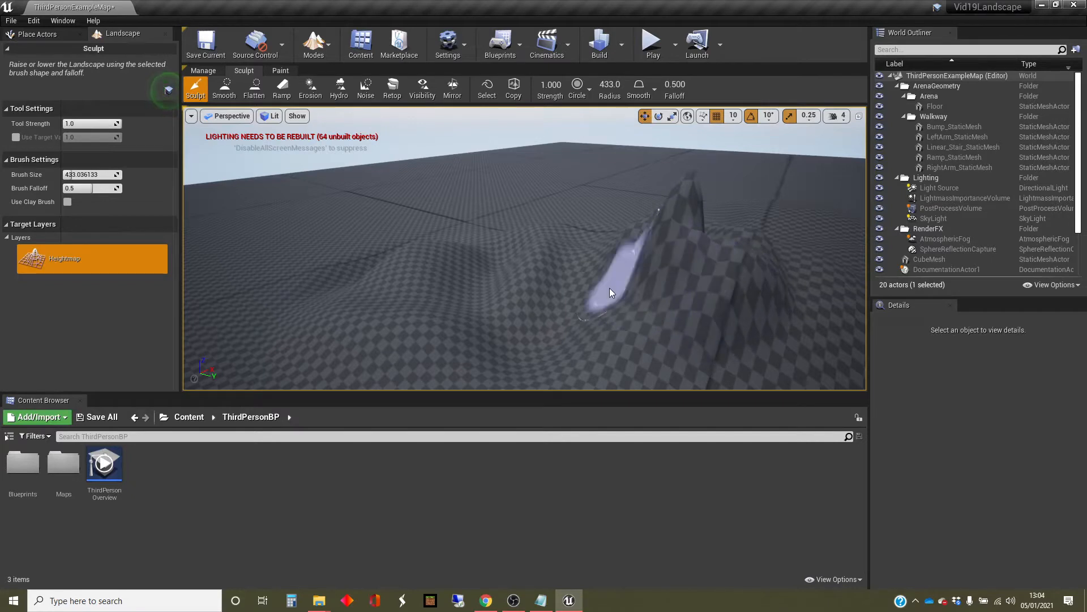
Set the brush falloff type to Linear and raise a small double peak on the hill across from the steep peaks.
{"action": "left_click", "coordinate": [652, 91]}
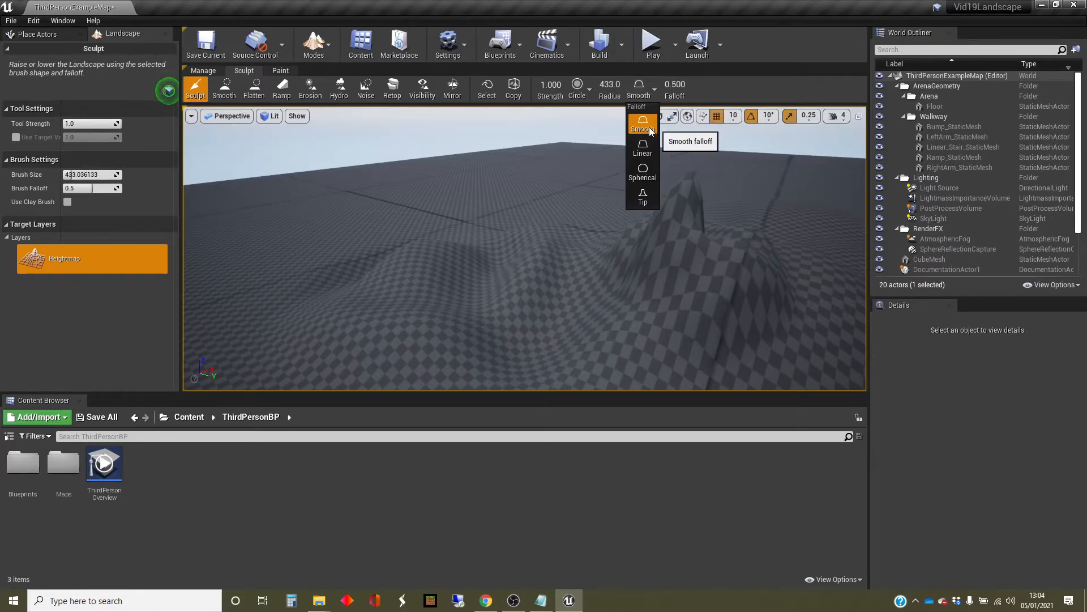
{"action": "left_click", "coordinate": [643, 148]}
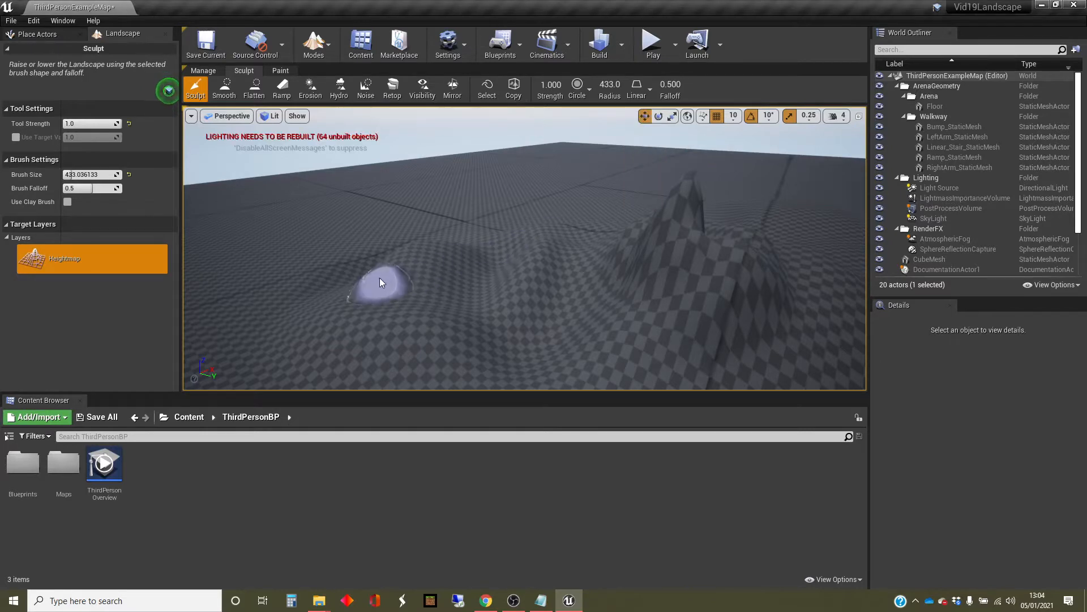
{"action": "left_click_drag", "start_coordinate": [379, 277], "coordinate": [401, 251]}
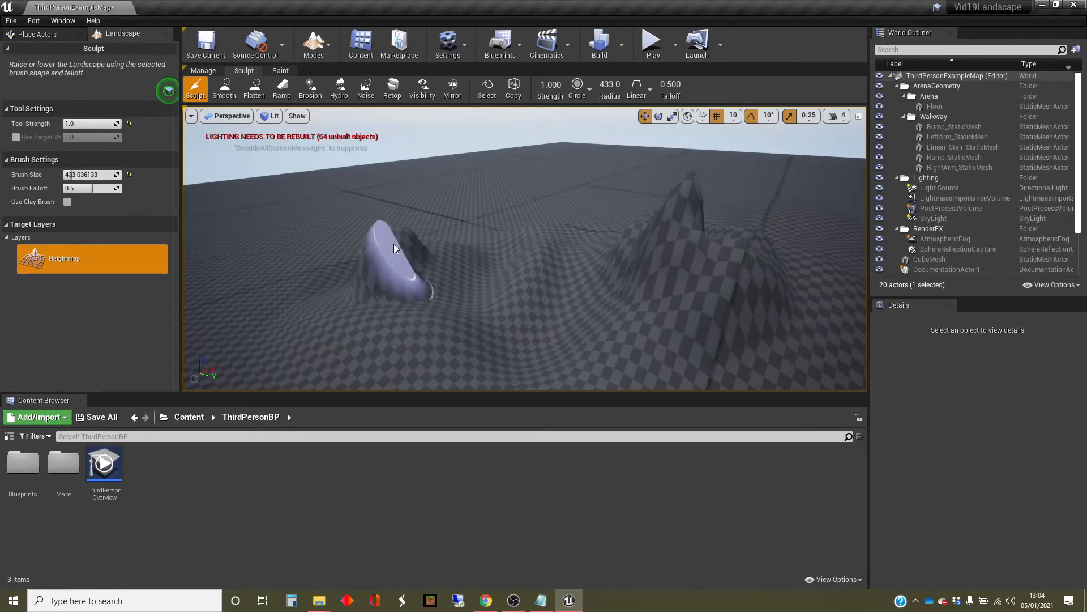
Set the brush falloff type to Tip and raise a tall narrow spire between the existing peaks.
{"action": "left_click", "coordinate": [636, 88]}
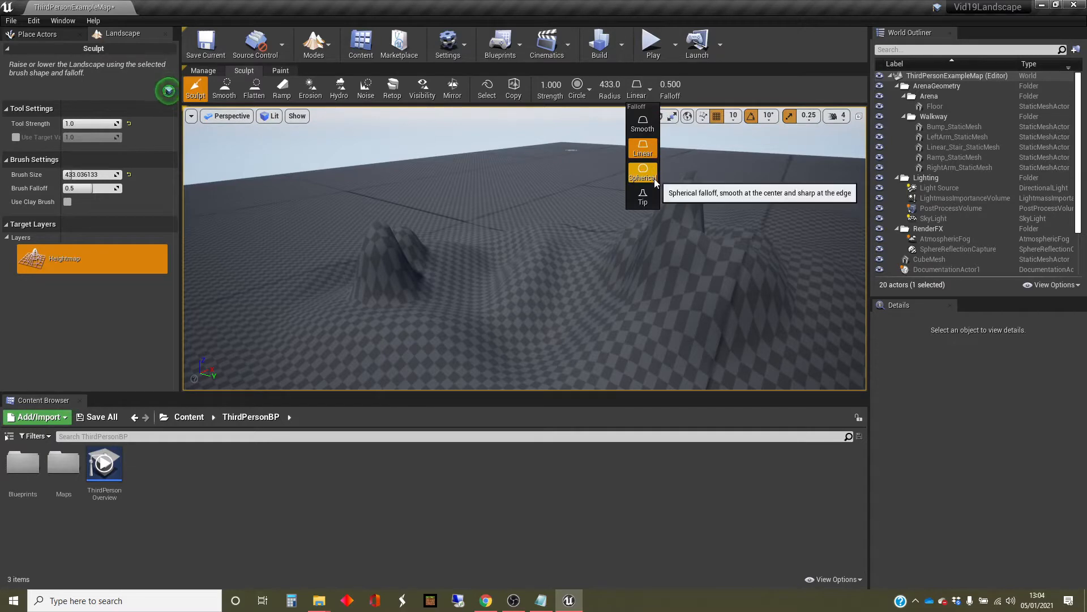
{"action": "left_click", "coordinate": [642, 198]}
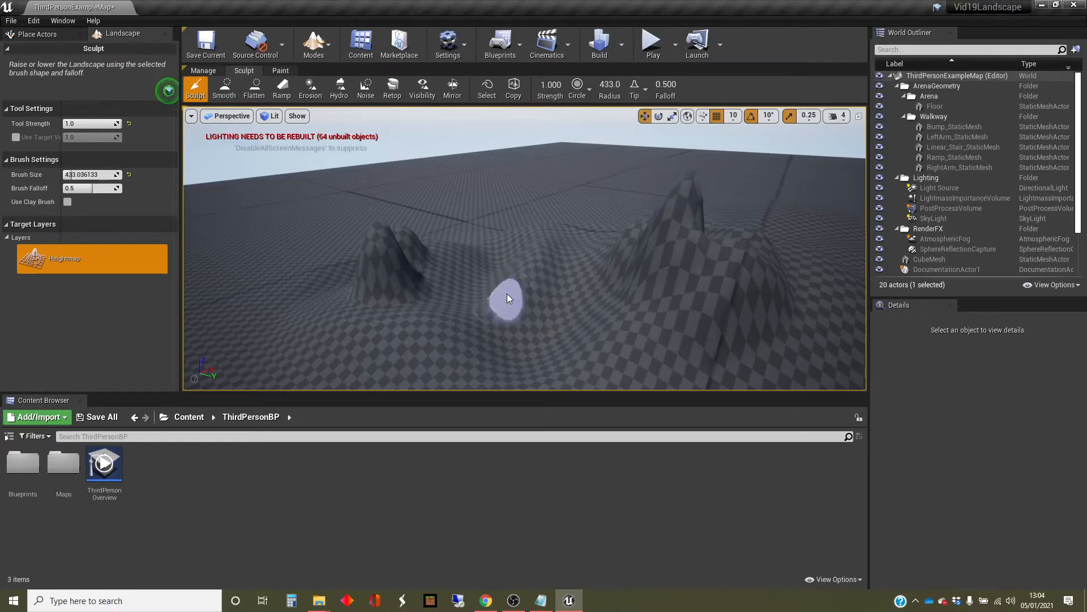
{"action": "mouse_move", "coordinate": [508, 294]}
{"action": "left_mouse_down"}
{"action": "mouse_move", "coordinate": [488, 270]}
{"action": "mouse_move", "coordinate": [492, 205]}
{"action": "left_mouse_up"}
{"action": "mouse_move", "coordinate": [492, 205]}
{"action": "right_mouse_down"}
{"action": "mouse_move", "coordinate": [401, 181]}
{"action": "mouse_move", "coordinate": [612, 182]}
{"action": "right_mouse_up"}
Return the falloff type to Smooth, set the falloff to 1.0 and raise another peak beside the tall spire.
{"action": "left_click", "coordinate": [637, 90]}
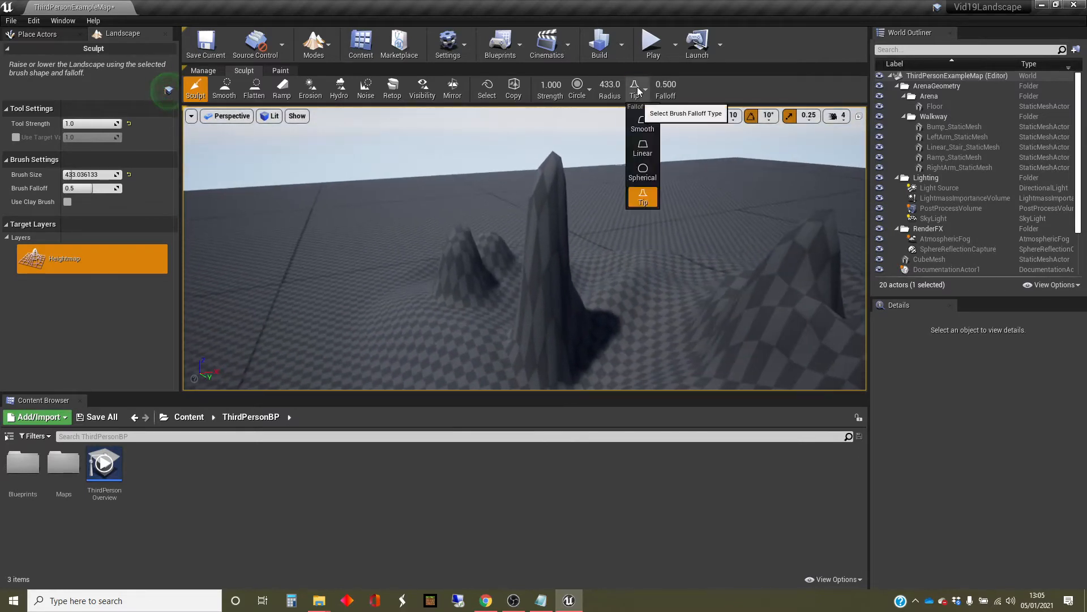
{"action": "left_click", "coordinate": [644, 122]}
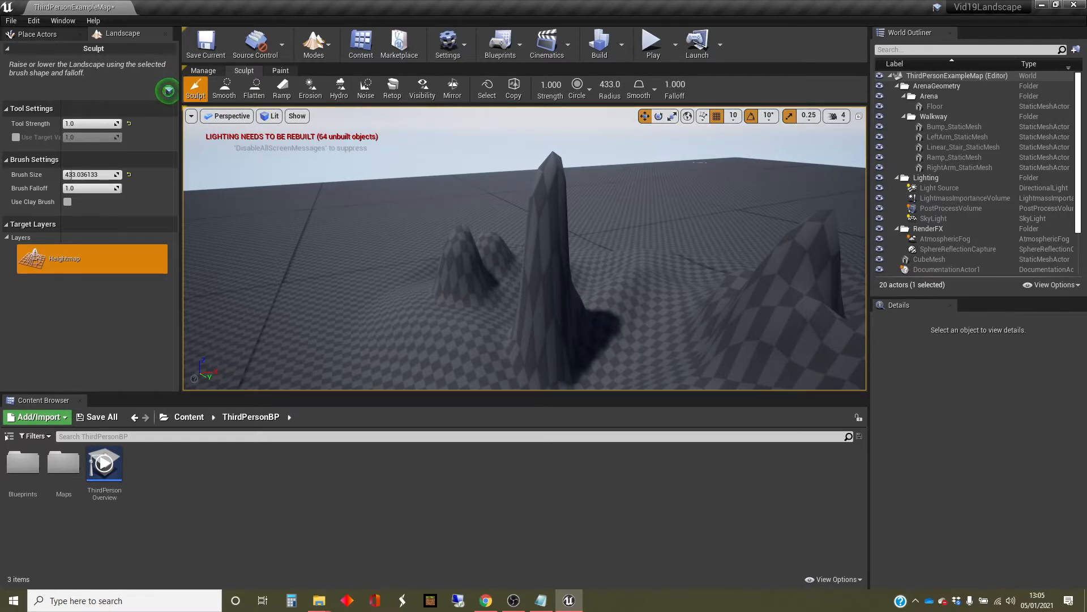
{"action": "mouse_move", "coordinate": [637, 267]}
{"action": "left_mouse_down"}
{"action": "mouse_move", "coordinate": [651, 256]}
{"action": "mouse_move", "coordinate": [658, 270]}
{"action": "left_mouse_up"}
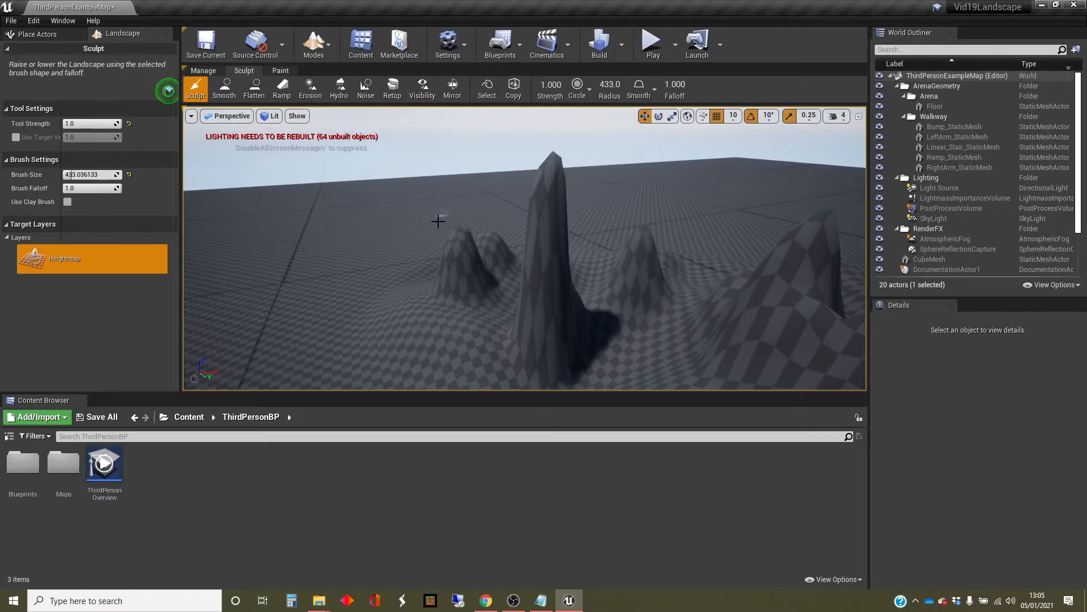
{"action": "mouse_move", "coordinate": [440, 221]}
{"action": "right_mouse_down"}
{"action": "mouse_move", "coordinate": [663, 215]}
{"action": "mouse_move", "coordinate": [660, 196]}
{"action": "mouse_move", "coordinate": [623, 190]}
{"action": "mouse_move", "coordinate": [657, 189]}
{"action": "mouse_move", "coordinate": [428, 243]}
{"action": "right_mouse_up"}
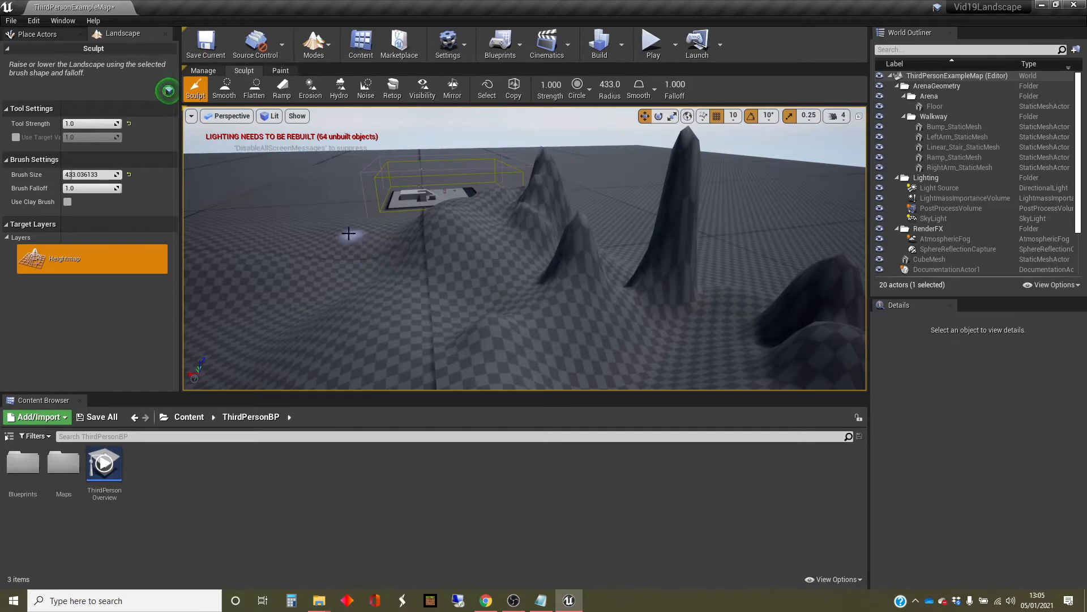
Use the Smooth tool to wear down the tall spire and the narrow peak beside it.
{"action": "left_click", "coordinate": [226, 91]}
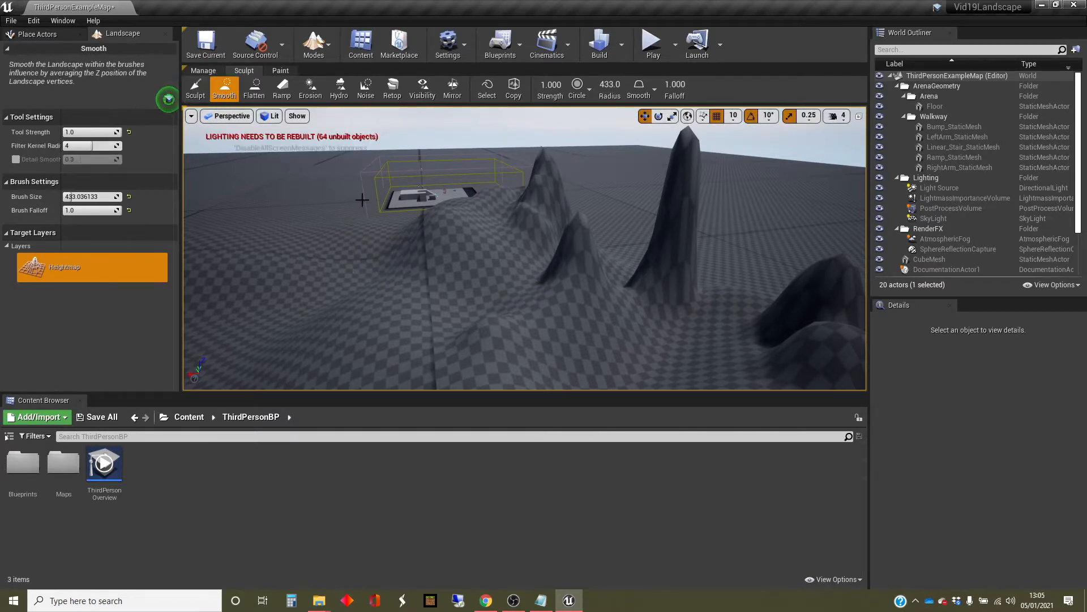
{"action": "right_click_drag", "start_coordinate": [359, 199], "coordinate": [365, 193]}
{"action": "right_click_drag", "start_coordinate": [505, 226], "coordinate": [505, 269]}
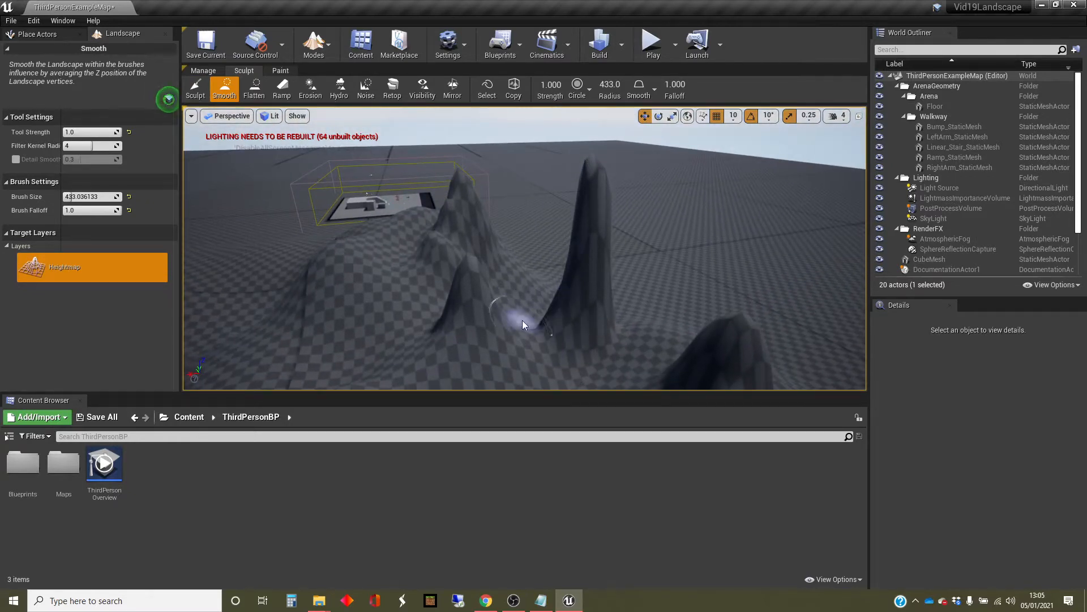
{"action": "mouse_move", "coordinate": [522, 322]}
{"action": "left_mouse_down"}
{"action": "mouse_move", "coordinate": [565, 304]}
{"action": "mouse_move", "coordinate": [569, 267]}
{"action": "mouse_move", "coordinate": [601, 217]}
{"action": "mouse_move", "coordinate": [602, 260]}
{"action": "left_mouse_up"}
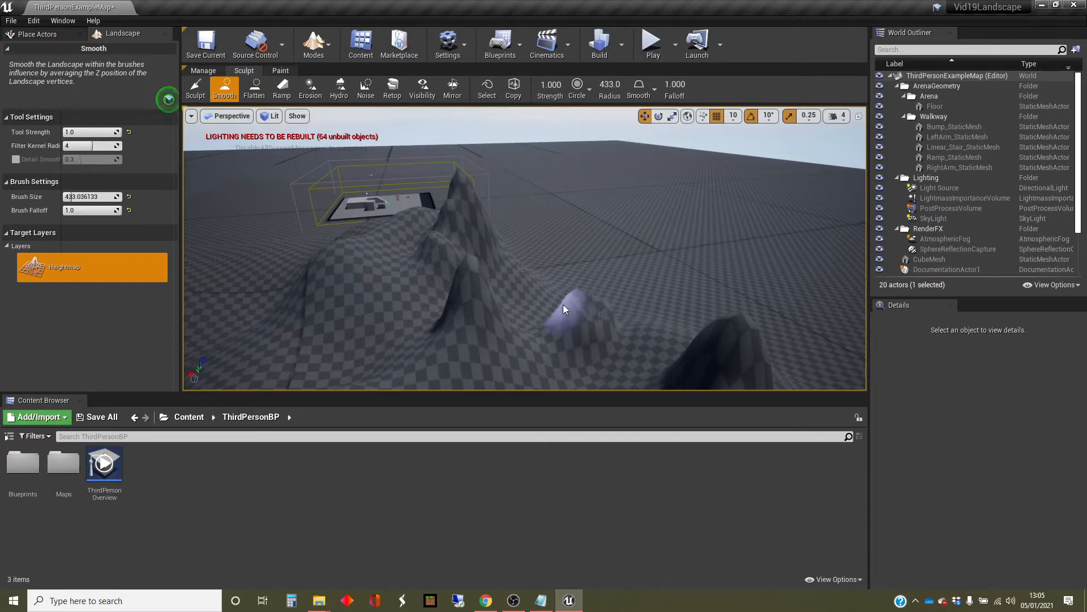
{"action": "mouse_move", "coordinate": [605, 287]}
{"action": "right_mouse_down"}
{"action": "mouse_move", "coordinate": [598, 312]}
{"action": "mouse_move", "coordinate": [589, 287]}
{"action": "right_mouse_up"}
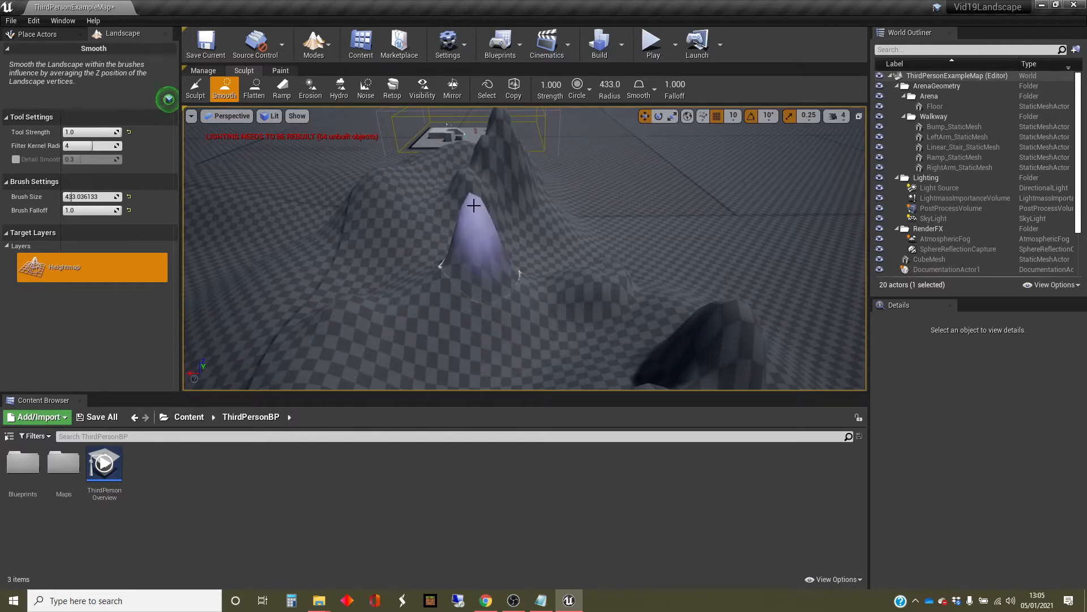
{"action": "left_click_drag", "start_coordinate": [467, 225], "coordinate": [468, 237]}
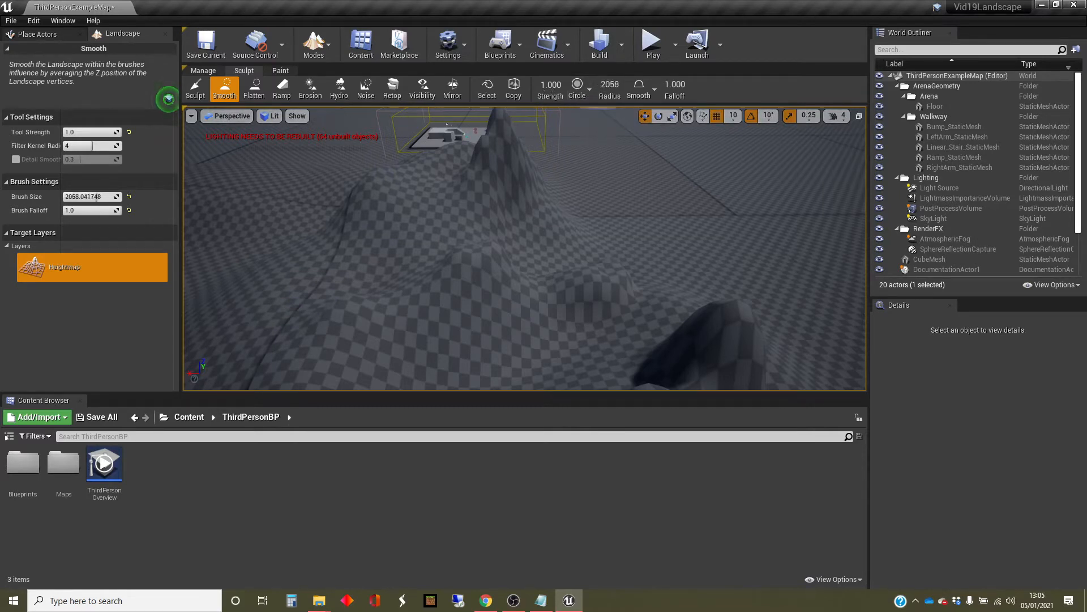
Enlarge the brush radius to 8192 and smooth the remaining peaks and hills into gentle slopes.
{"action": "left_click_drag", "start_coordinate": [610, 85], "coordinate": [674, 84]}
{"action": "mouse_move", "coordinate": [558, 195]}
{"action": "left_mouse_down"}
{"action": "mouse_move", "coordinate": [427, 209]}
{"action": "mouse_move", "coordinate": [600, 226]}
{"action": "left_mouse_up"}
{"action": "mouse_move", "coordinate": [620, 274]}
{"action": "right_mouse_down"}
{"action": "mouse_move", "coordinate": [487, 266]}
{"action": "mouse_move", "coordinate": [352, 224]}
{"action": "mouse_move", "coordinate": [619, 266]}
{"action": "right_mouse_up"}
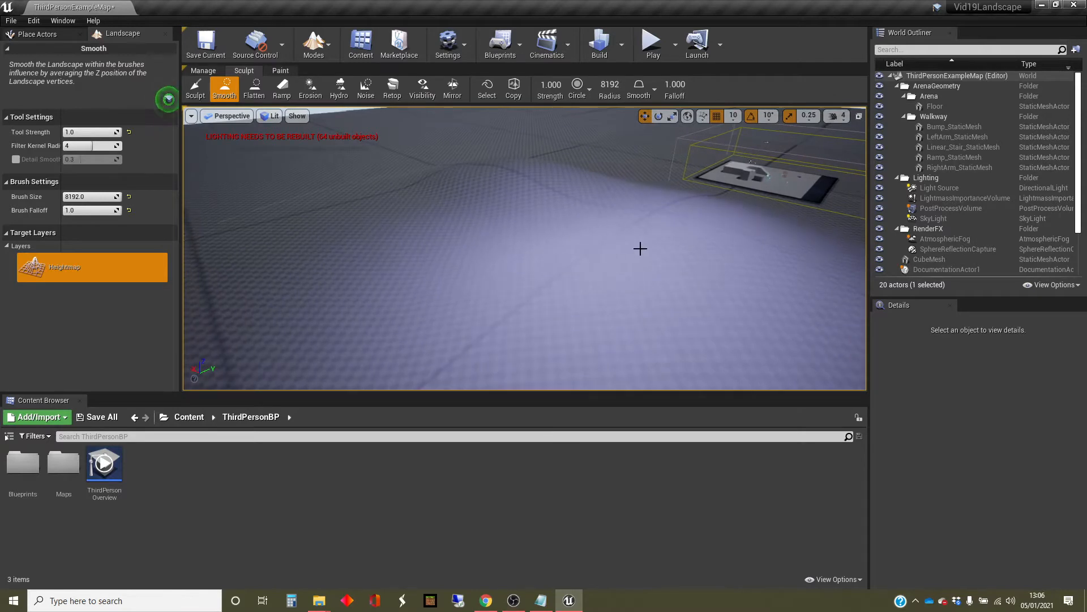
With the Sculpt tool at strength 0.16 and a brush radius of about 919, raise new mounds on the smoothed terrain.
{"action": "left_click_drag", "start_coordinate": [551, 85], "coordinate": [538, 85]}
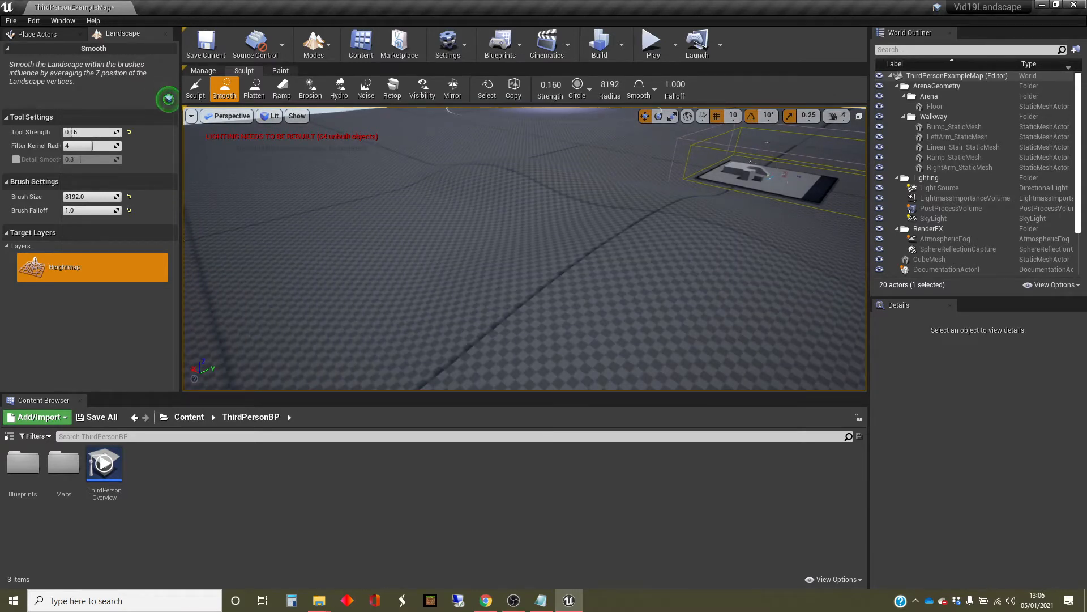
{"action": "left_click", "coordinate": [195, 88]}
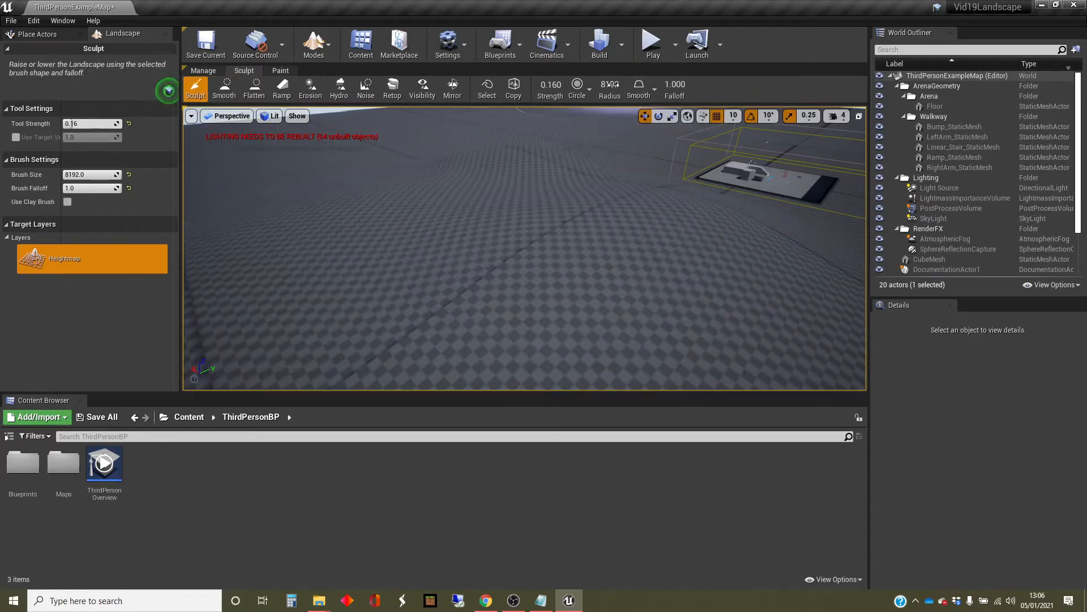
{"action": "left_click_drag", "start_coordinate": [610, 84], "coordinate": [589, 84]}
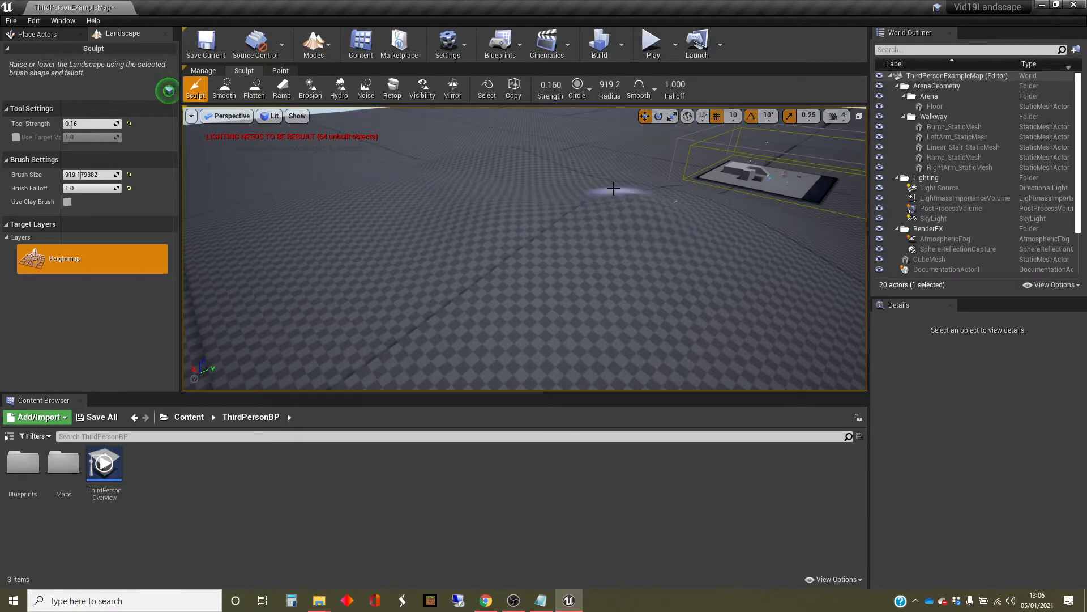
{"action": "mouse_move", "coordinate": [475, 233]}
{"action": "left_mouse_down"}
{"action": "mouse_move", "coordinate": [525, 261]}
{"action": "mouse_move", "coordinate": [606, 272]}
{"action": "mouse_move", "coordinate": [673, 274]}
{"action": "mouse_move", "coordinate": [697, 247]}
{"action": "mouse_move", "coordinate": [657, 212]}
{"action": "mouse_move", "coordinate": [600, 193]}
{"action": "mouse_move", "coordinate": [492, 202]}
{"action": "mouse_move", "coordinate": [498, 243]}
{"action": "mouse_move", "coordinate": [662, 261]}
{"action": "mouse_move", "coordinate": [687, 240]}
{"action": "left_mouse_up"}
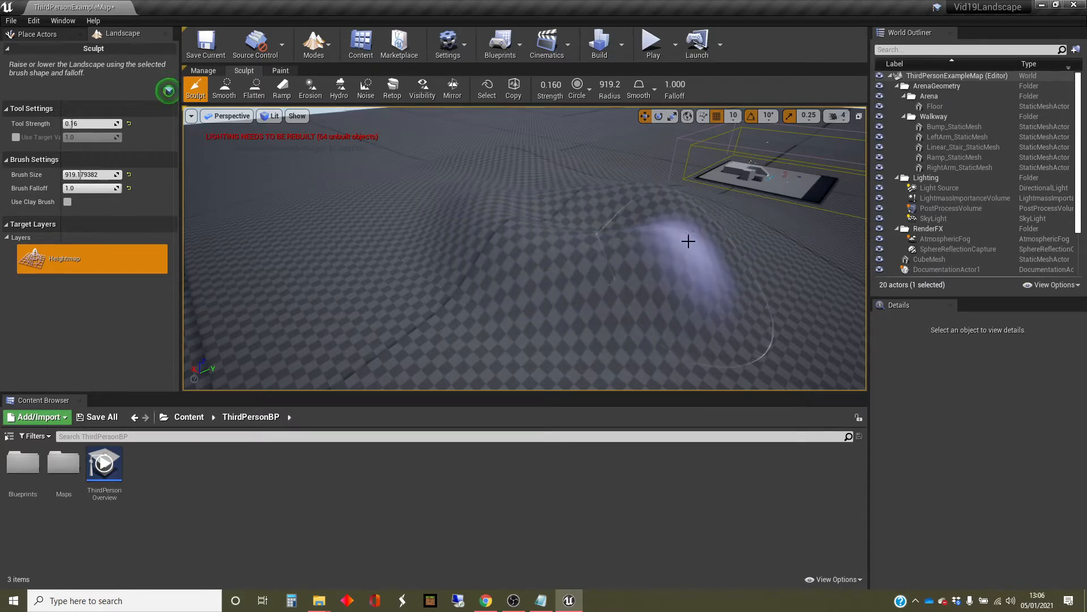
{"action": "right_click_drag", "start_coordinate": [687, 240], "coordinate": [646, 272]}
{"action": "mouse_move", "coordinate": [647, 272]}
{"action": "left_mouse_down"}
{"action": "mouse_move", "coordinate": [644, 255]}
{"action": "mouse_move", "coordinate": [621, 253]}
{"action": "mouse_move", "coordinate": [656, 250]}
{"action": "left_mouse_up"}
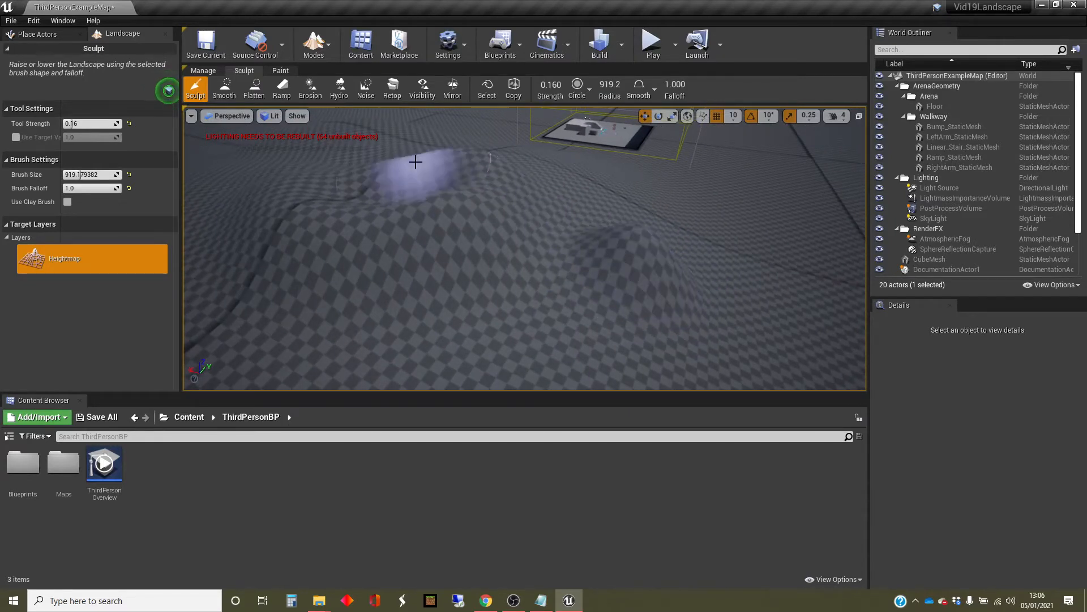
Use the Flatten tool to level the tops and slopes of the newly raised mounds.
{"action": "left_click", "coordinate": [254, 89]}
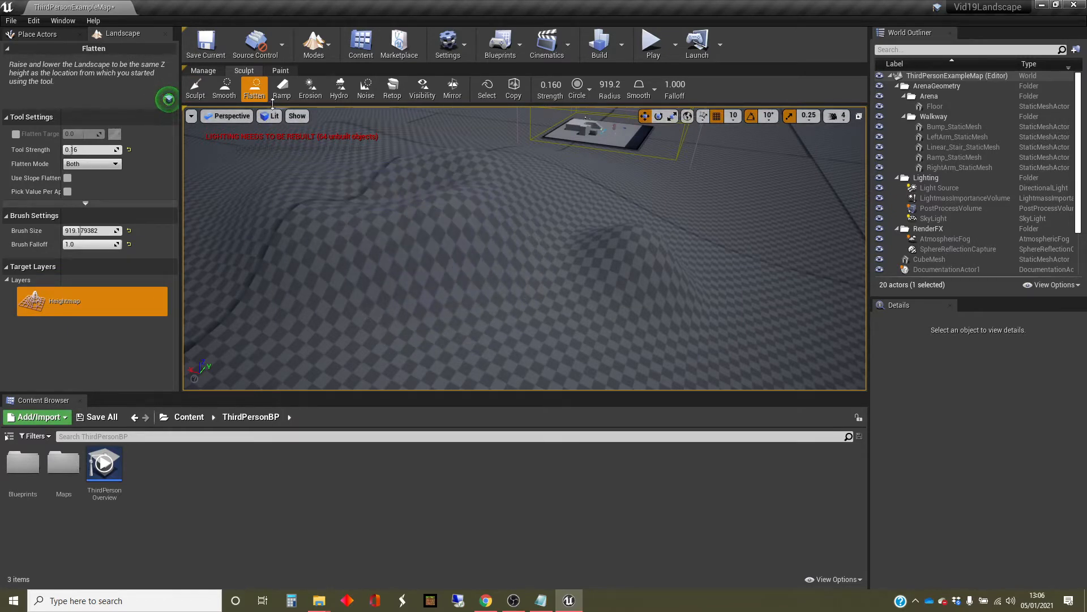
{"action": "mouse_move", "coordinate": [461, 189]}
{"action": "left_mouse_down"}
{"action": "mouse_move", "coordinate": [365, 188]}
{"action": "mouse_move", "coordinate": [399, 180]}
{"action": "mouse_move", "coordinate": [551, 252]}
{"action": "mouse_move", "coordinate": [600, 248]}
{"action": "mouse_move", "coordinate": [649, 224]}
{"action": "left_mouse_up"}
{"action": "right_click_drag", "start_coordinate": [649, 223], "coordinate": [563, 253]}
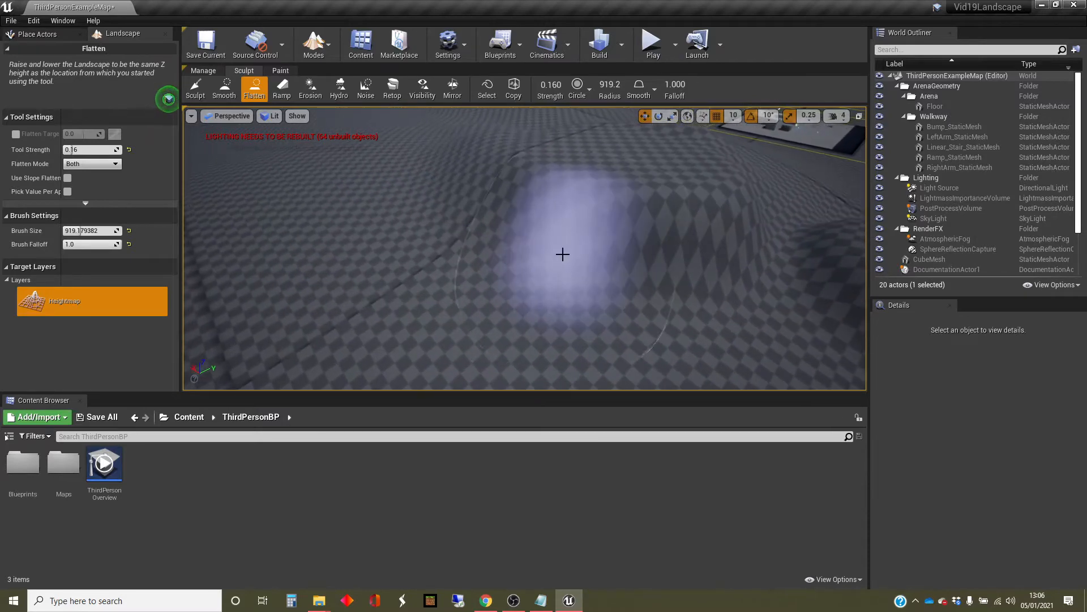
{"action": "mouse_move", "coordinate": [563, 252]}
{"action": "left_mouse_down"}
{"action": "mouse_move", "coordinate": [536, 274]}
{"action": "mouse_move", "coordinate": [527, 262]}
{"action": "left_mouse_up"}
{"action": "right_click_drag", "start_coordinate": [583, 266], "coordinate": [602, 270]}
{"action": "mouse_move", "coordinate": [552, 277]}
{"action": "left_mouse_down"}
{"action": "mouse_move", "coordinate": [483, 294]}
{"action": "mouse_move", "coordinate": [527, 294]}
{"action": "left_mouse_up"}
{"action": "right_click_drag", "start_coordinate": [571, 291], "coordinate": [571, 291]}
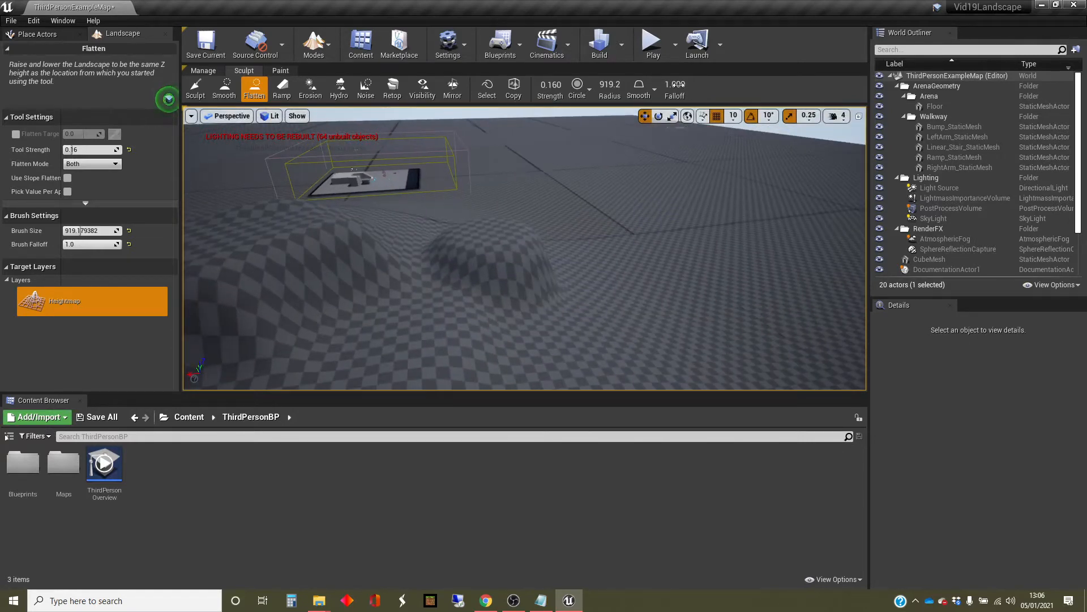
Set the falloff type to Linear with a falloff of 0.0 and flatten the two mounds into steep-sided plateaus.
{"action": "left_click", "coordinate": [640, 89]}
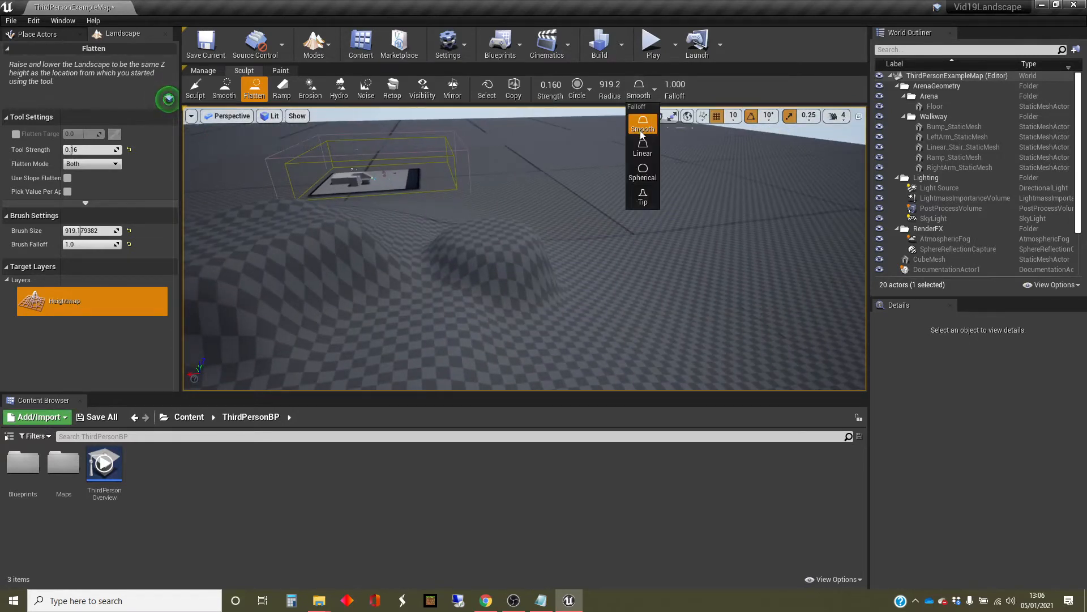
{"action": "left_click", "coordinate": [642, 148]}
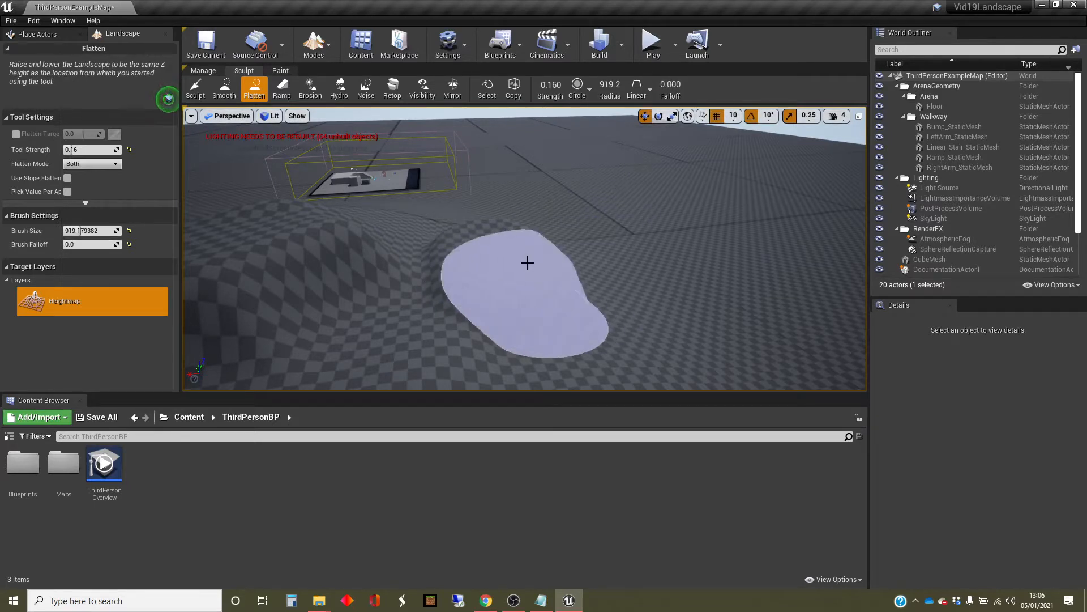
{"action": "mouse_move", "coordinate": [527, 260]}
{"action": "left_mouse_down"}
{"action": "mouse_move", "coordinate": [512, 245]}
{"action": "mouse_move", "coordinate": [510, 257]}
{"action": "mouse_move", "coordinate": [315, 241]}
{"action": "mouse_move", "coordinate": [286, 218]}
{"action": "mouse_move", "coordinate": [283, 233]}
{"action": "mouse_move", "coordinate": [294, 233]}
{"action": "left_mouse_up"}
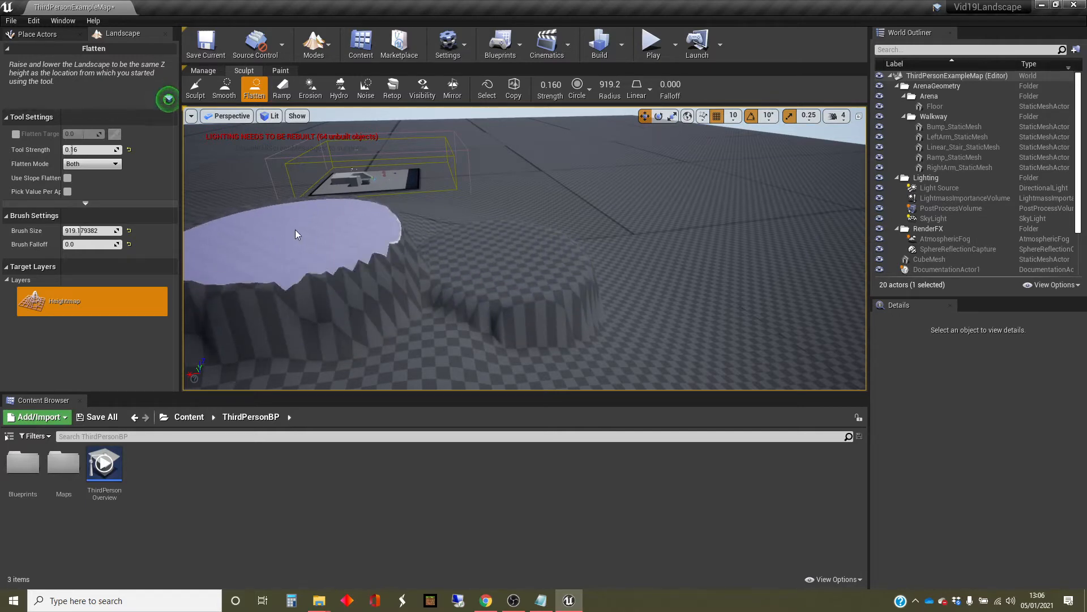
{"action": "mouse_move", "coordinate": [290, 226]}
{"action": "right_mouse_down"}
{"action": "mouse_move", "coordinate": [204, 205]}
{"action": "mouse_move", "coordinate": [261, 226]}
{"action": "mouse_move", "coordinate": [289, 221]}
{"action": "right_mouse_up"}
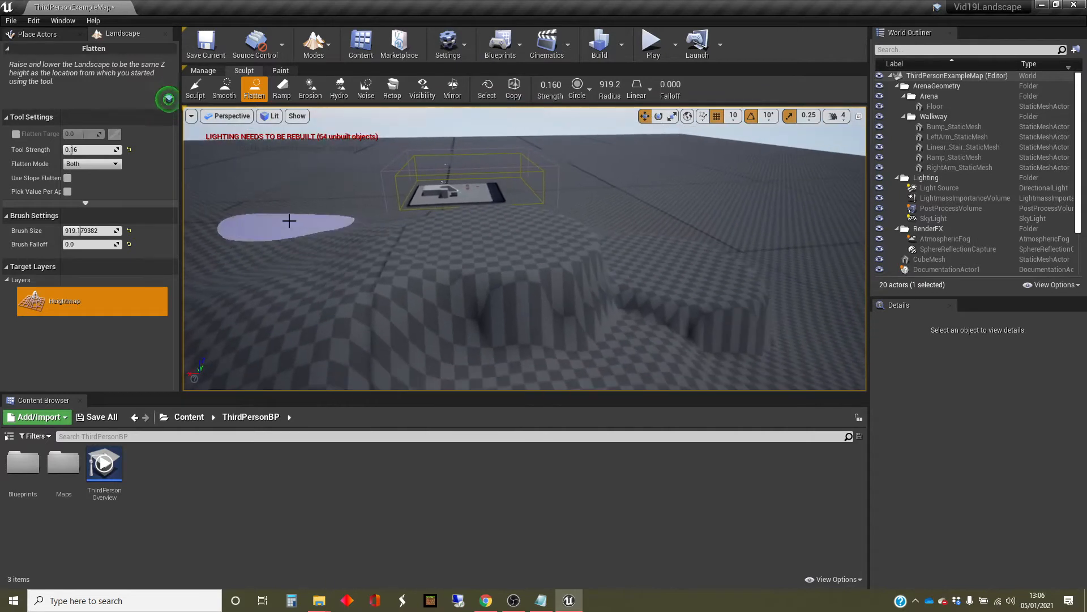
Return the falloff type to Smooth and lay out a ramp from the lower ground up to the flattened plateau.
{"action": "left_click", "coordinate": [651, 89]}
{"action": "left_click", "coordinate": [642, 120]}
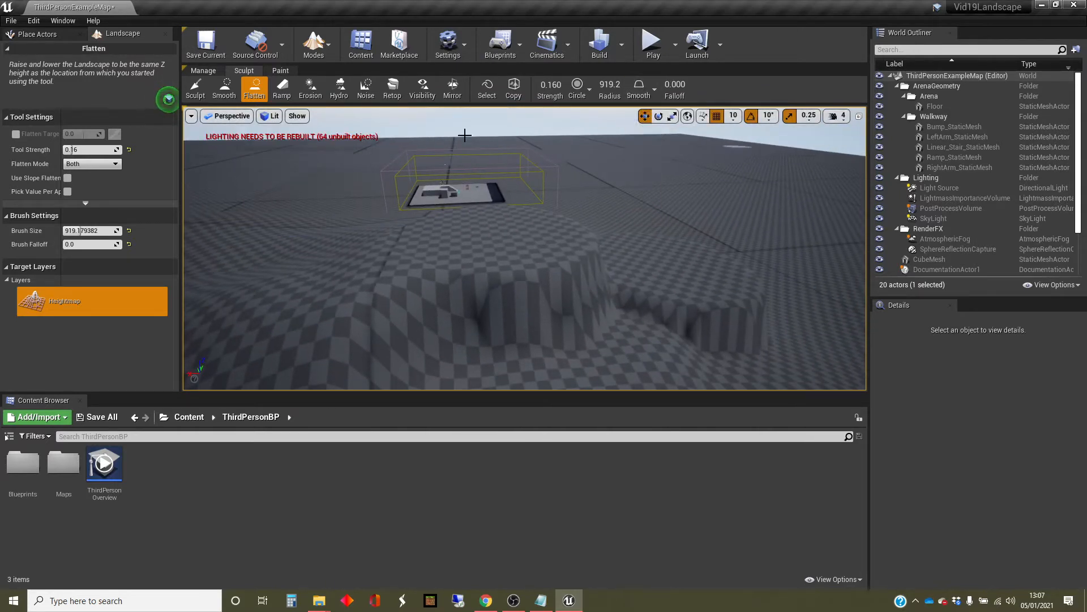
{"action": "left_click", "coordinate": [281, 89]}
{"action": "mouse_move", "coordinate": [381, 262]}
{"action": "right_mouse_down"}
{"action": "mouse_move", "coordinate": [381, 237]}
{"action": "mouse_move", "coordinate": [396, 252]}
{"action": "mouse_move", "coordinate": [383, 266]}
{"action": "right_mouse_up"}
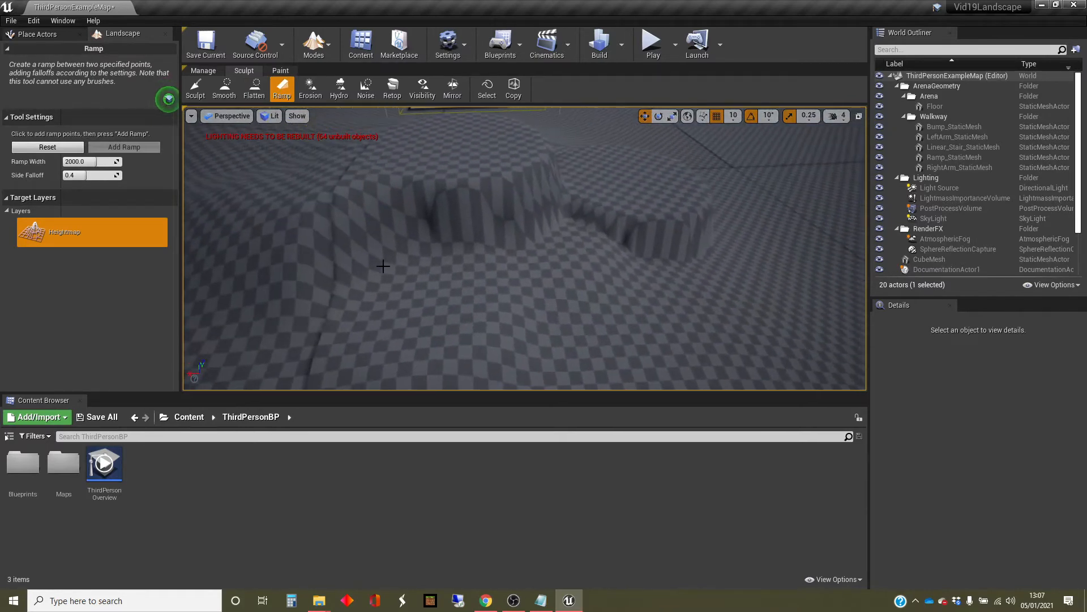
{"action": "left_click", "coordinate": [546, 358]}
{"action": "left_click", "coordinate": [517, 311]}
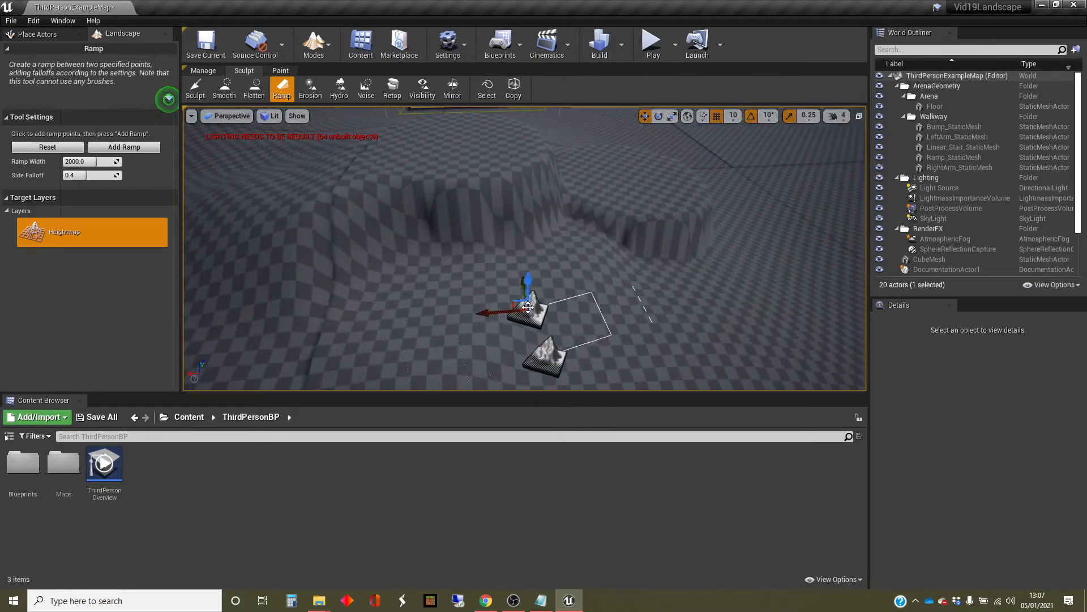
{"action": "left_click_drag", "start_coordinate": [517, 311], "coordinate": [522, 259]}
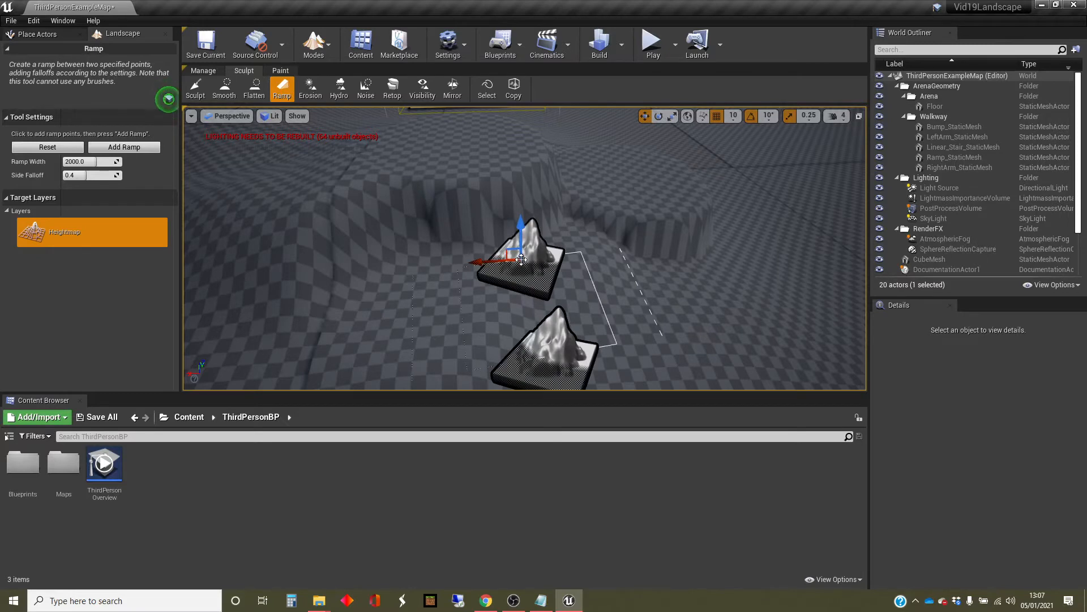
{"action": "left_click_drag", "start_coordinate": [521, 259], "coordinate": [497, 171]}
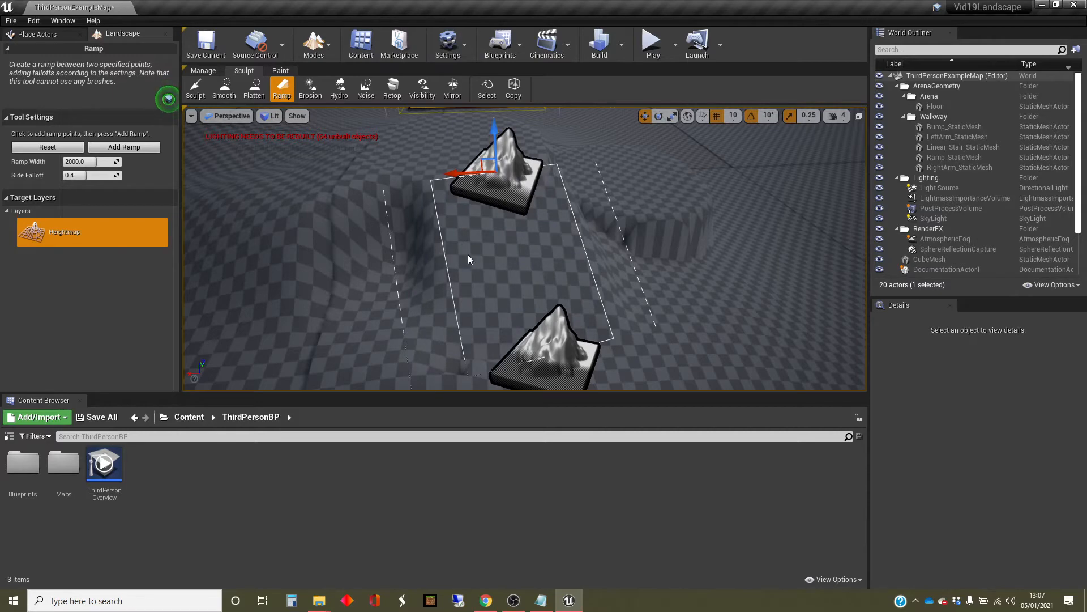
{"action": "right_click_drag", "start_coordinate": [485, 257], "coordinate": [417, 252]}
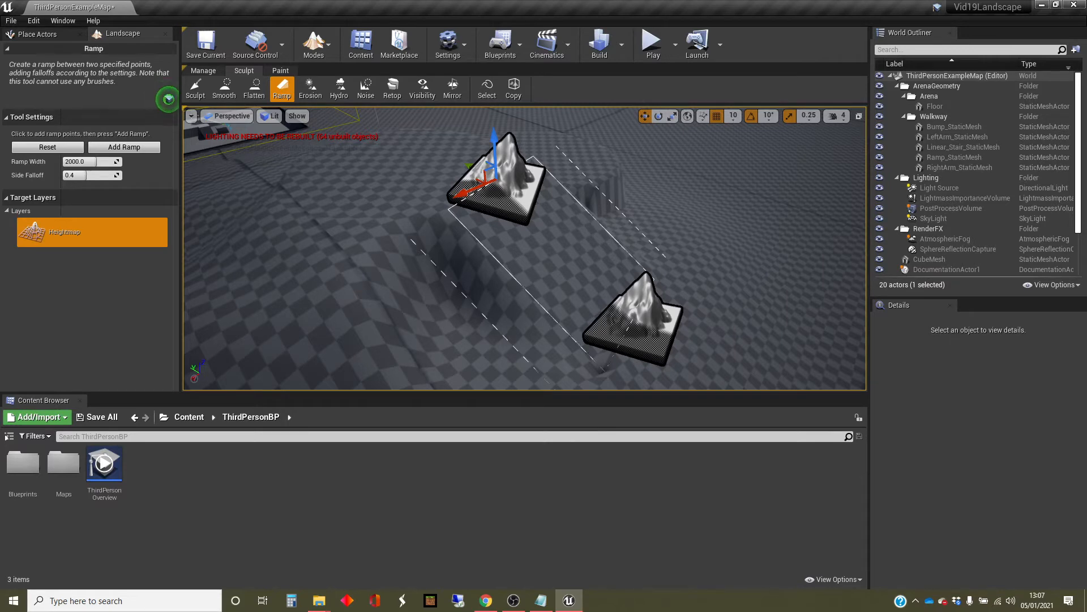
Apply the Noise tool to the hills with a brush radius of about 2589 to make the terrain rugged.
{"action": "left_click", "coordinate": [311, 89]}
{"action": "mouse_move", "coordinate": [311, 179]}
{"action": "right_mouse_down"}
{"action": "mouse_move", "coordinate": [330, 171]}
{"action": "mouse_move", "coordinate": [290, 167]}
{"action": "mouse_move", "coordinate": [310, 180]}
{"action": "right_mouse_up"}
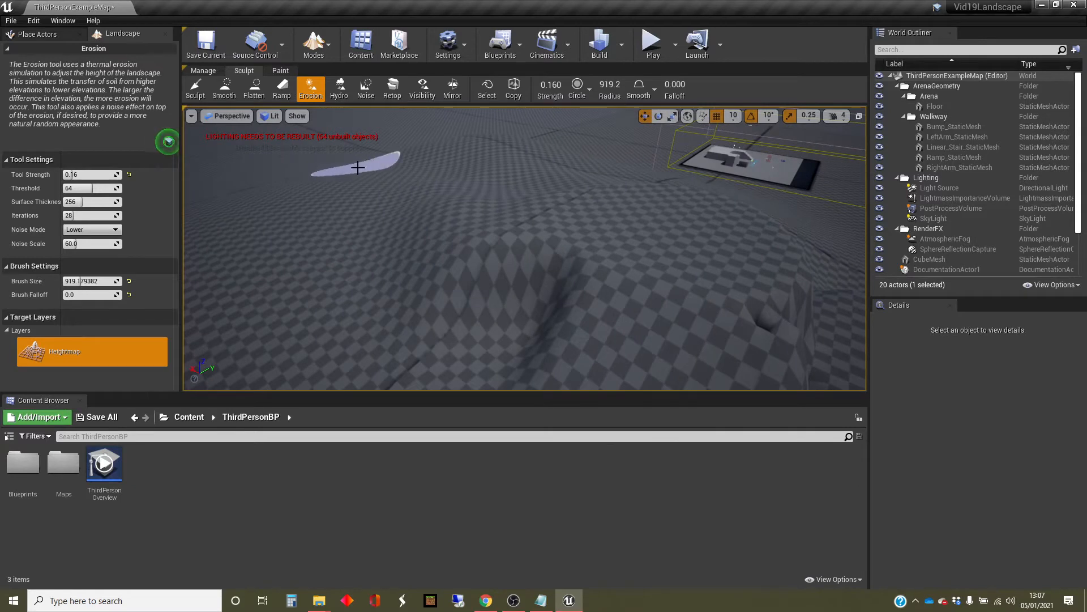
{"action": "left_click", "coordinate": [362, 89]}
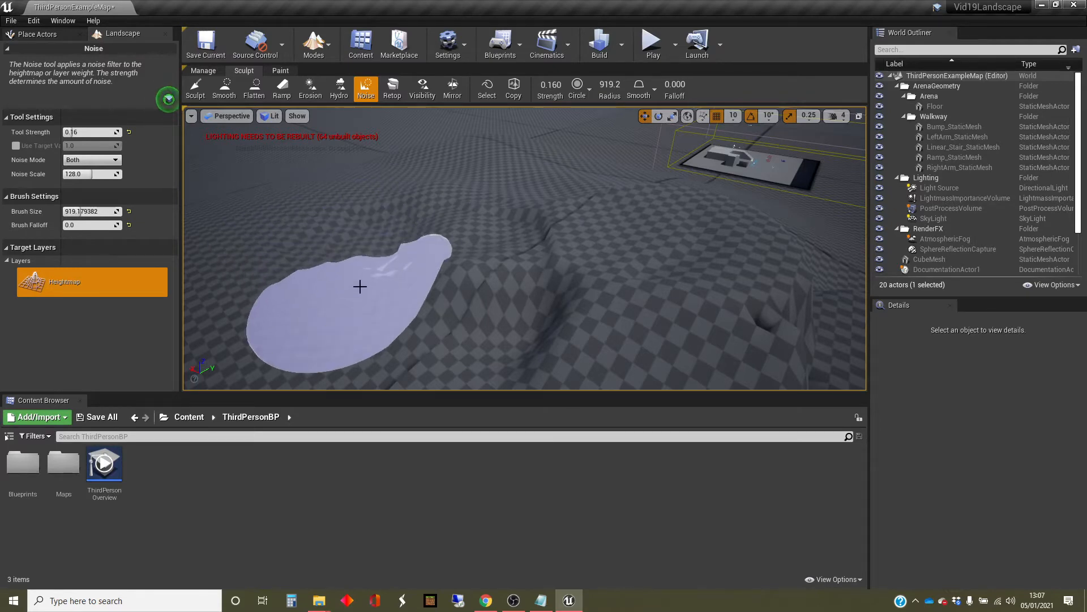
{"action": "mouse_move", "coordinate": [408, 253]}
{"action": "right_mouse_down"}
{"action": "mouse_move", "coordinate": [346, 253]}
{"action": "mouse_move", "coordinate": [454, 252]}
{"action": "right_mouse_up"}
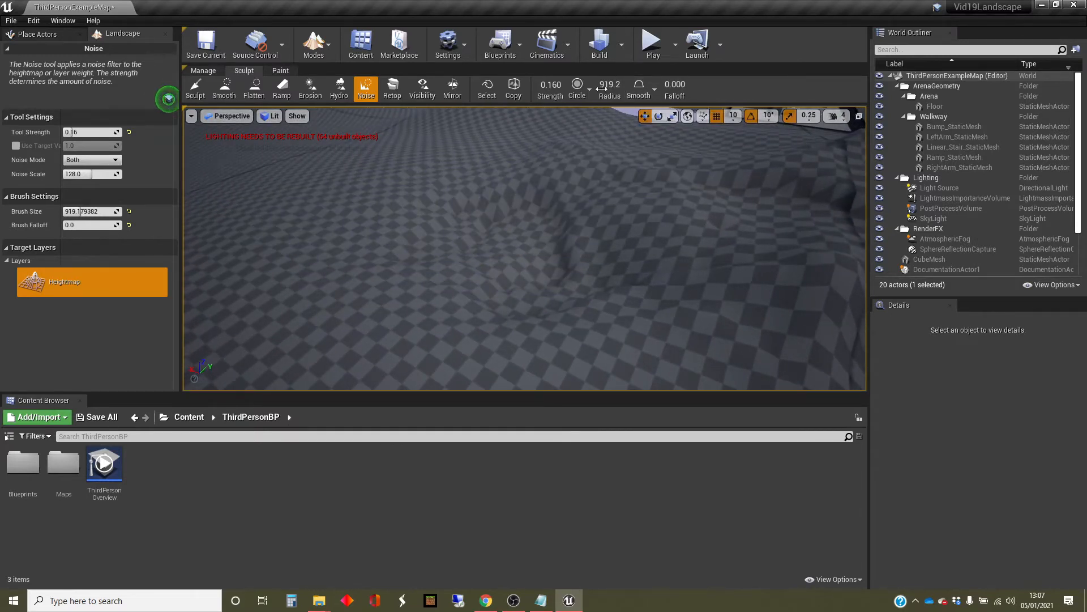
{"action": "left_click_drag", "start_coordinate": [601, 88], "coordinate": [640, 88]}
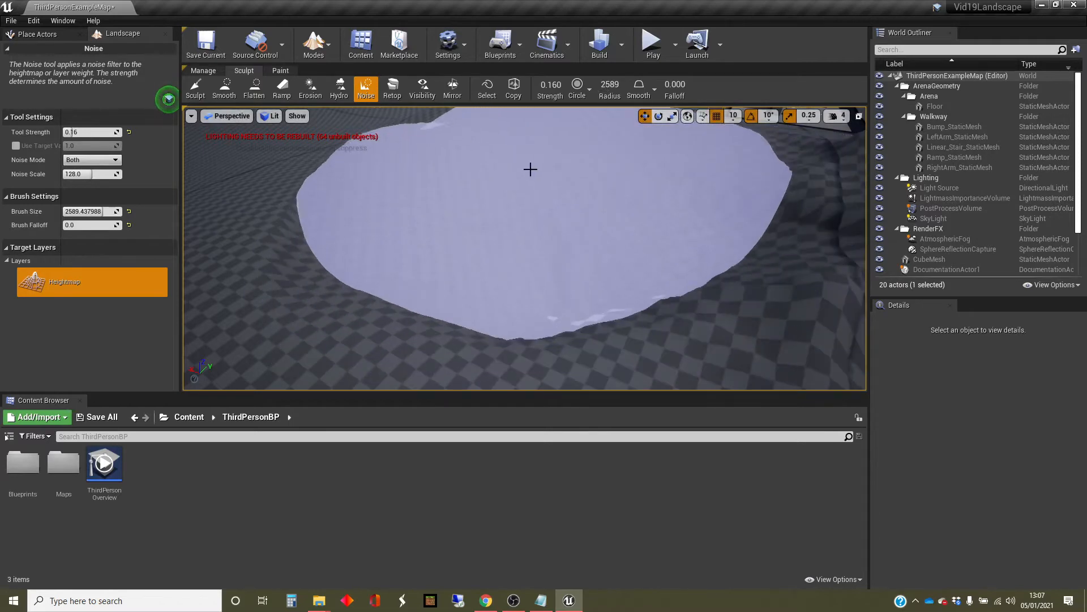
{"action": "right_click_drag", "start_coordinate": [445, 221], "coordinate": [589, 226]}
{"action": "mouse_move", "coordinate": [589, 226]}
{"action": "left_mouse_down"}
{"action": "mouse_move", "coordinate": [626, 223]}
{"action": "mouse_move", "coordinate": [491, 247]}
{"action": "left_mouse_up"}
{"action": "right_click_drag", "start_coordinate": [491, 248], "coordinate": [609, 223]}
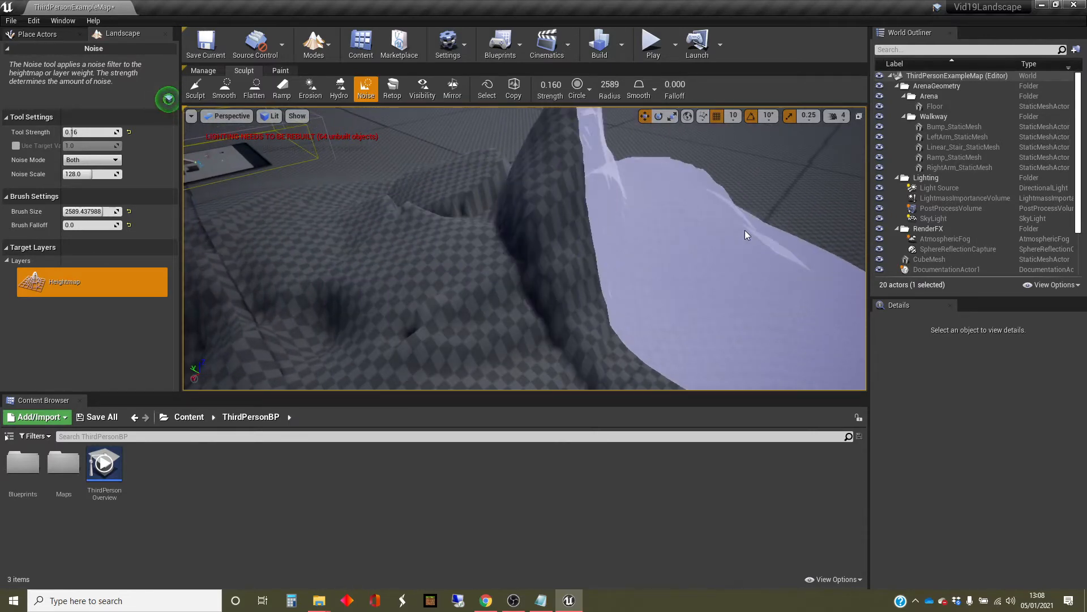
{"action": "mouse_move", "coordinate": [748, 236]}
{"action": "right_mouse_down"}
{"action": "mouse_move", "coordinate": [691, 237]}
{"action": "mouse_move", "coordinate": [707, 235]}
{"action": "right_mouse_up"}
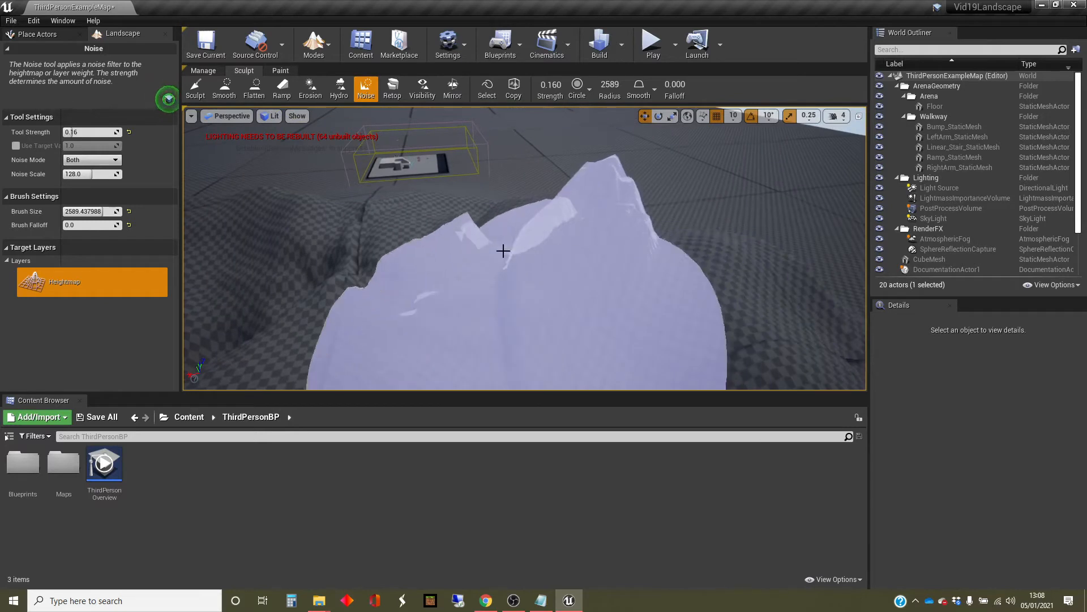
Apply the Erosion tool across the high peak and the surrounding rugged hills.
{"action": "left_click", "coordinate": [310, 89]}
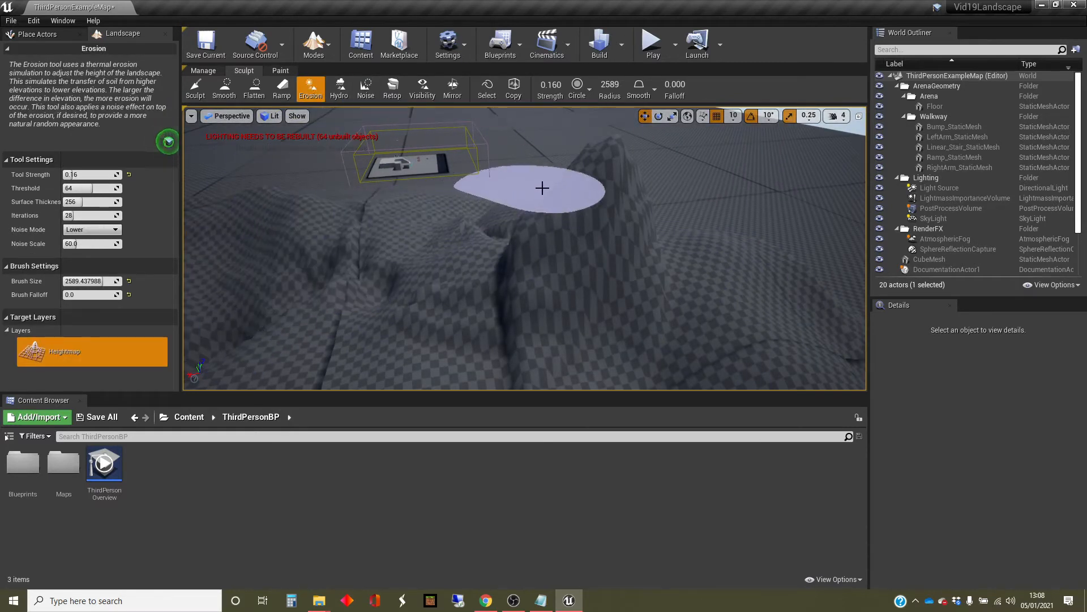
{"action": "mouse_move", "coordinate": [617, 157]}
{"action": "left_mouse_down"}
{"action": "mouse_move", "coordinate": [602, 170]}
{"action": "mouse_move", "coordinate": [722, 231]}
{"action": "mouse_move", "coordinate": [708, 240]}
{"action": "mouse_move", "coordinate": [286, 236]}
{"action": "left_mouse_up"}
{"action": "right_click_drag", "start_coordinate": [286, 235], "coordinate": [182, 238]}
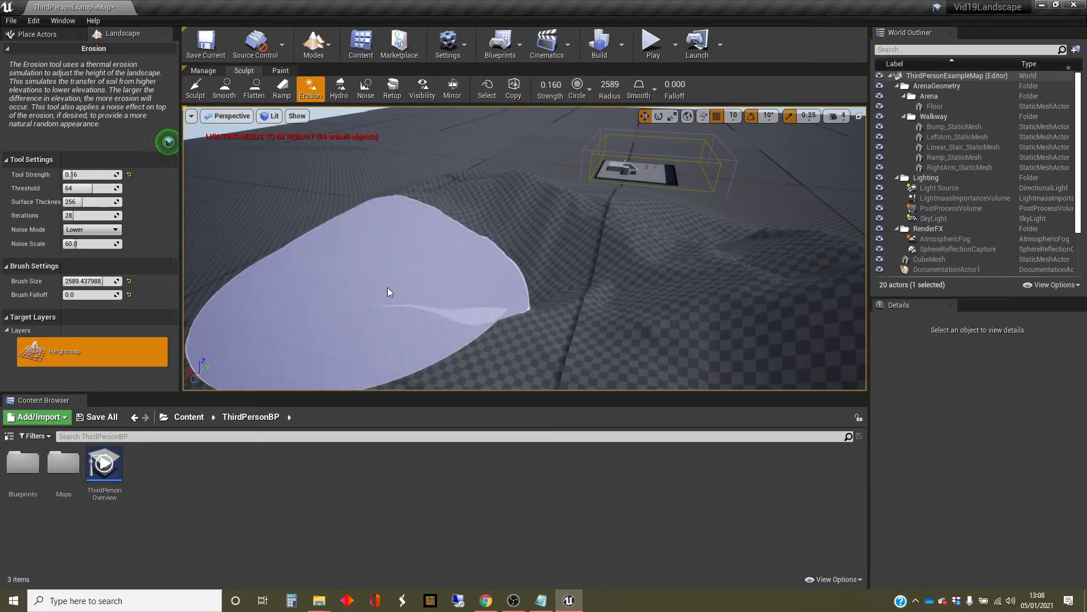
Apply the Hydro erosion tool over the remaining peak and ridge to simulate water wear.
{"action": "left_click", "coordinate": [339, 89]}
{"action": "mouse_move", "coordinate": [513, 237]}
{"action": "right_mouse_down"}
{"action": "mouse_move", "coordinate": [566, 236]}
{"action": "mouse_move", "coordinate": [527, 241]}
{"action": "right_mouse_up"}
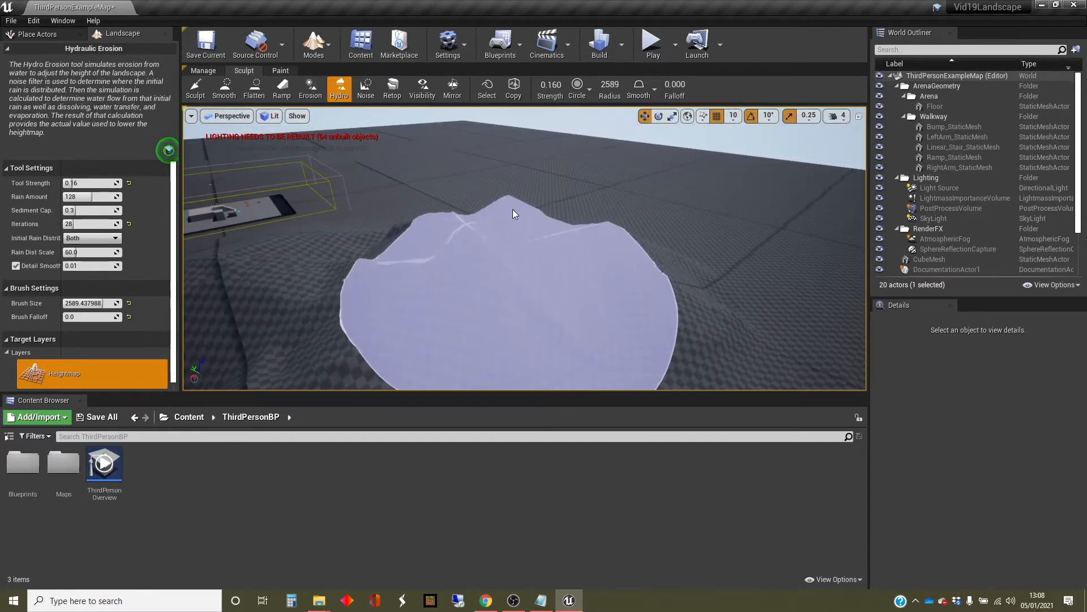
{"action": "mouse_move", "coordinate": [438, 206]}
{"action": "left_mouse_down"}
{"action": "mouse_move", "coordinate": [432, 226]}
{"action": "mouse_move", "coordinate": [478, 236]}
{"action": "mouse_move", "coordinate": [702, 243]}
{"action": "mouse_move", "coordinate": [667, 238]}
{"action": "mouse_move", "coordinate": [677, 286]}
{"action": "mouse_move", "coordinate": [626, 226]}
{"action": "left_mouse_up"}
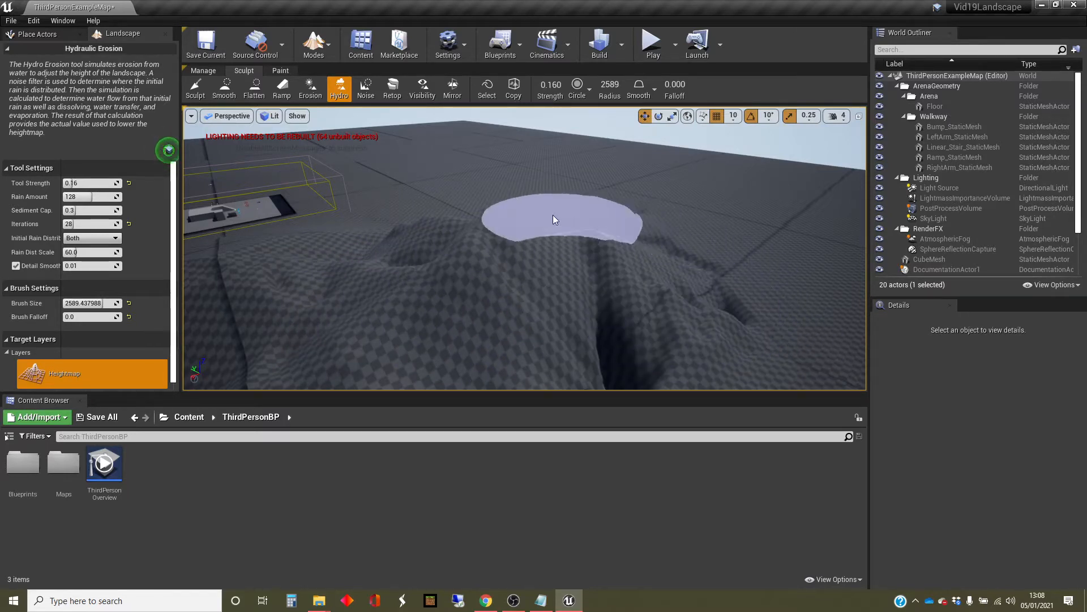
{"action": "mouse_move", "coordinate": [553, 217]}
{"action": "left_mouse_down"}
{"action": "mouse_move", "coordinate": [604, 204]}
{"action": "mouse_move", "coordinate": [731, 239]}
{"action": "mouse_move", "coordinate": [702, 221]}
{"action": "mouse_move", "coordinate": [578, 214]}
{"action": "left_mouse_up"}
{"action": "mouse_move", "coordinate": [578, 214]}
{"action": "right_mouse_down"}
{"action": "mouse_move", "coordinate": [544, 196]}
{"action": "mouse_move", "coordinate": [670, 236]}
{"action": "right_mouse_up"}
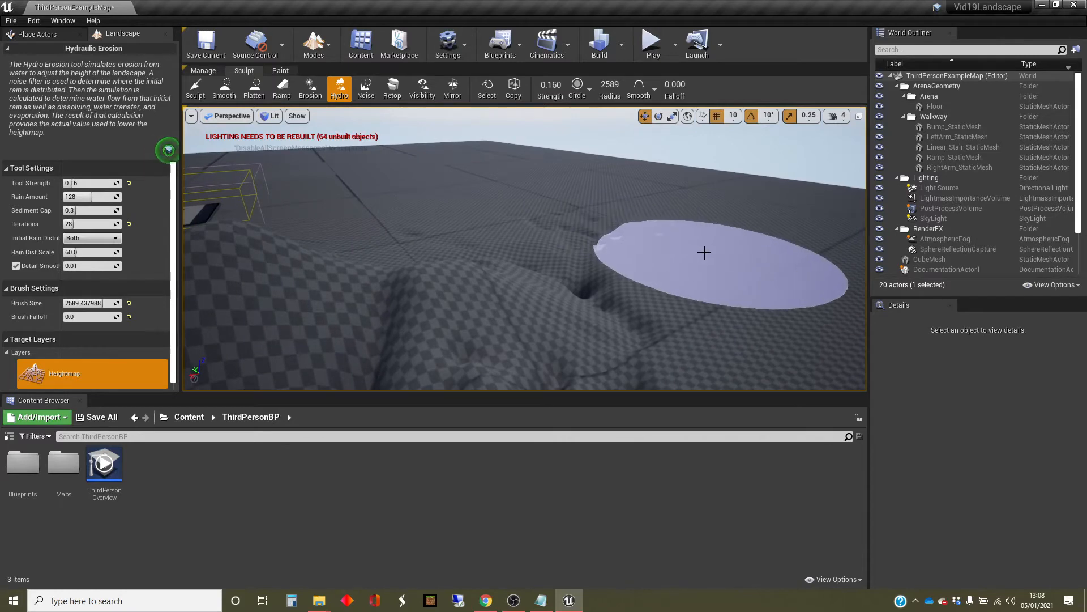
Choose the Mirror tool for the landscape and move the mirror plane along X to about 272.7.
{"action": "right_click_drag", "start_coordinate": [760, 254], "coordinate": [790, 256]}
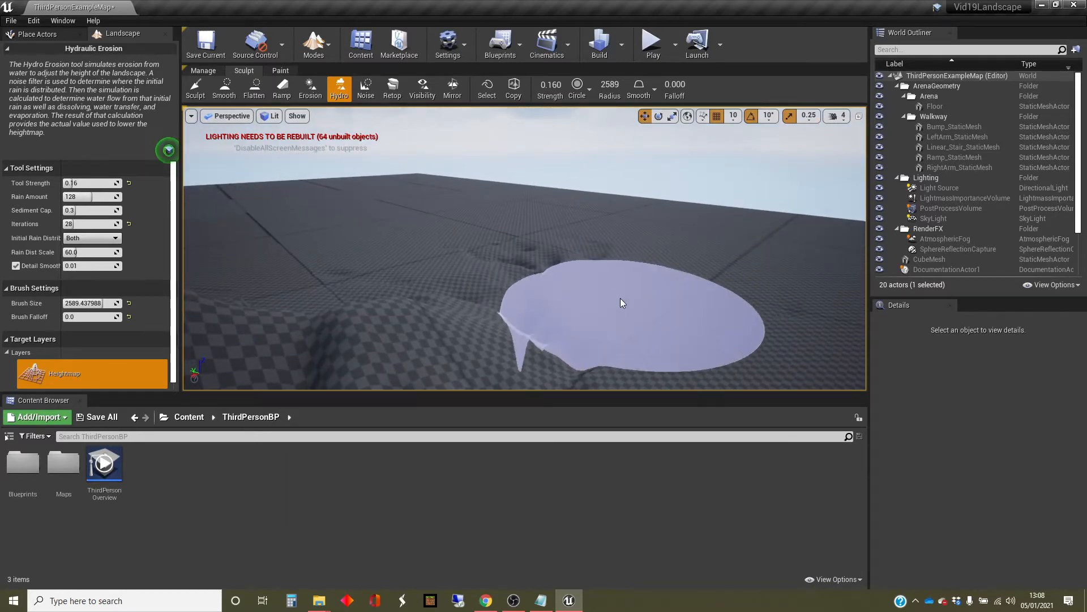
{"action": "mouse_move", "coordinate": [621, 298]}
{"action": "right_mouse_down"}
{"action": "mouse_move", "coordinate": [645, 296]}
{"action": "mouse_move", "coordinate": [481, 297]}
{"action": "mouse_move", "coordinate": [527, 297]}
{"action": "mouse_move", "coordinate": [504, 337]}
{"action": "mouse_move", "coordinate": [420, 340]}
{"action": "mouse_move", "coordinate": [609, 282]}
{"action": "right_mouse_up"}
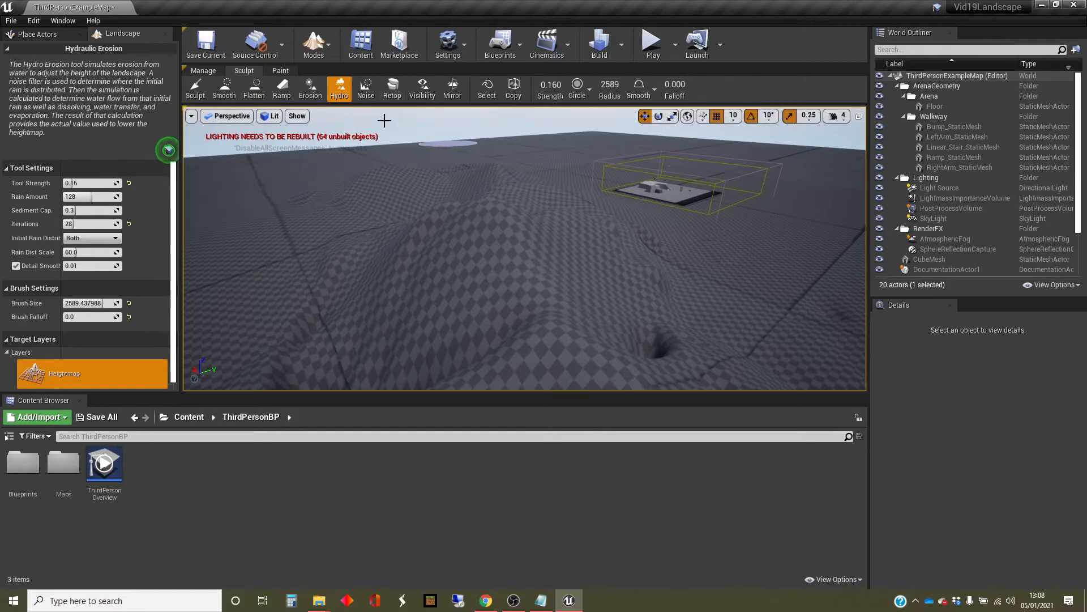
{"action": "left_click", "coordinate": [452, 90]}
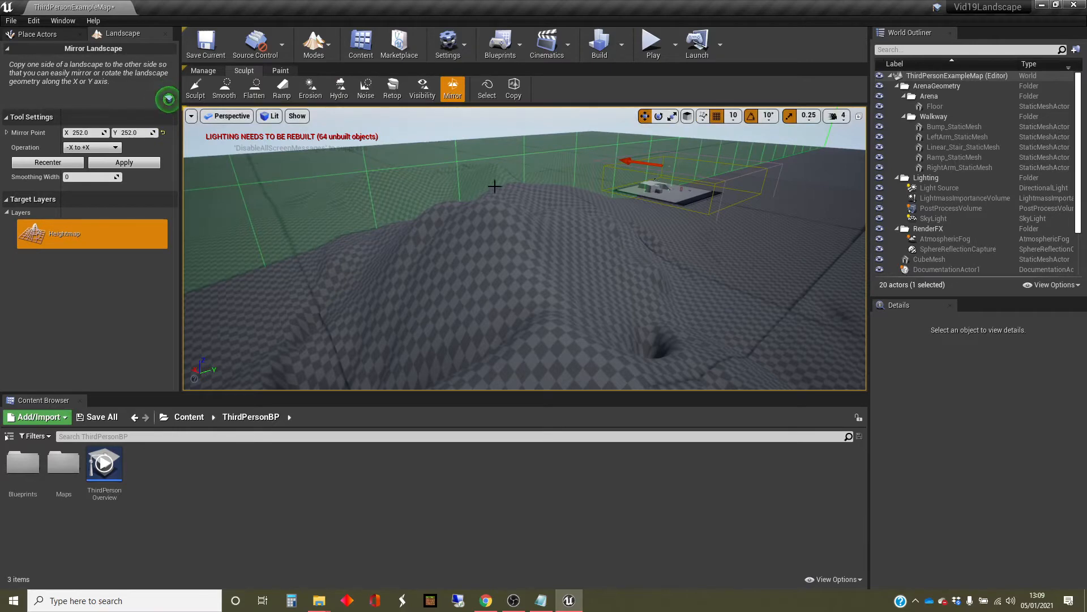
{"action": "right_click_drag", "start_coordinate": [525, 248], "coordinate": [505, 210]}
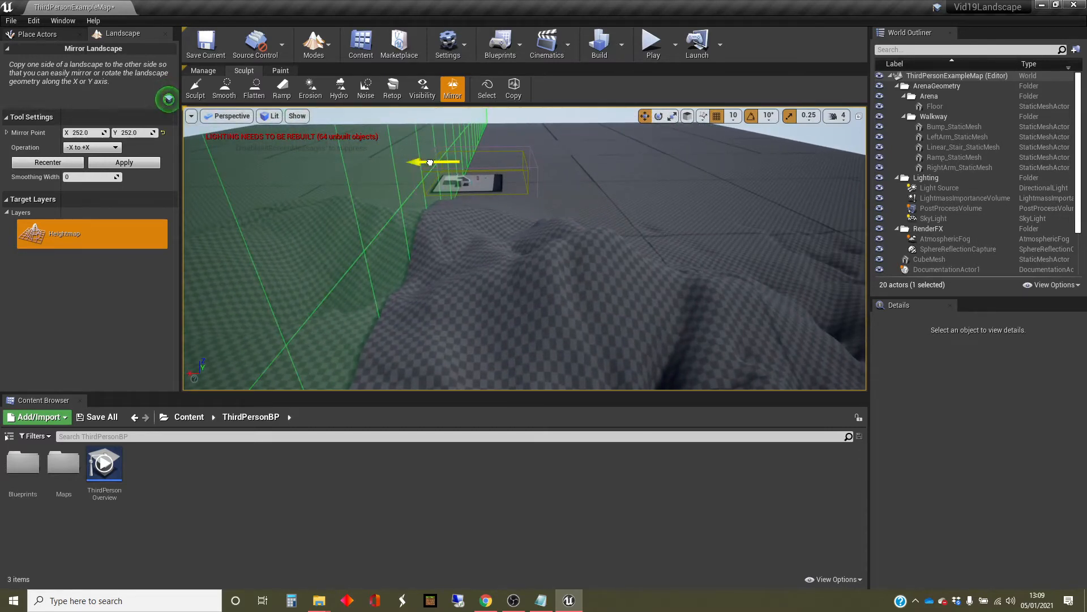
{"action": "left_click_drag", "start_coordinate": [431, 163], "coordinate": [470, 166]}
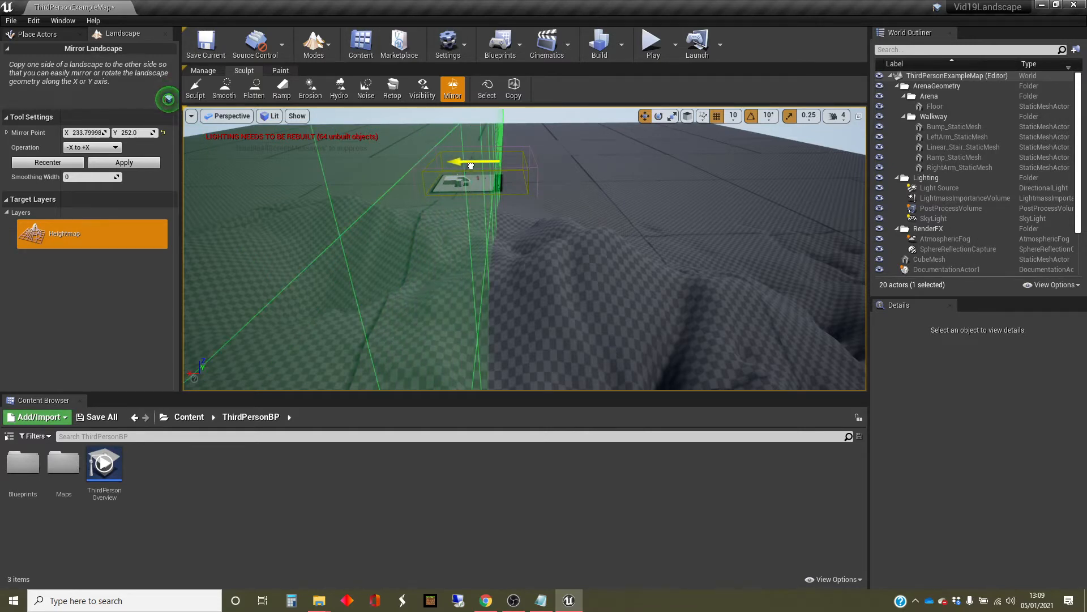
{"action": "left_click_drag", "start_coordinate": [471, 166], "coordinate": [384, 162]}
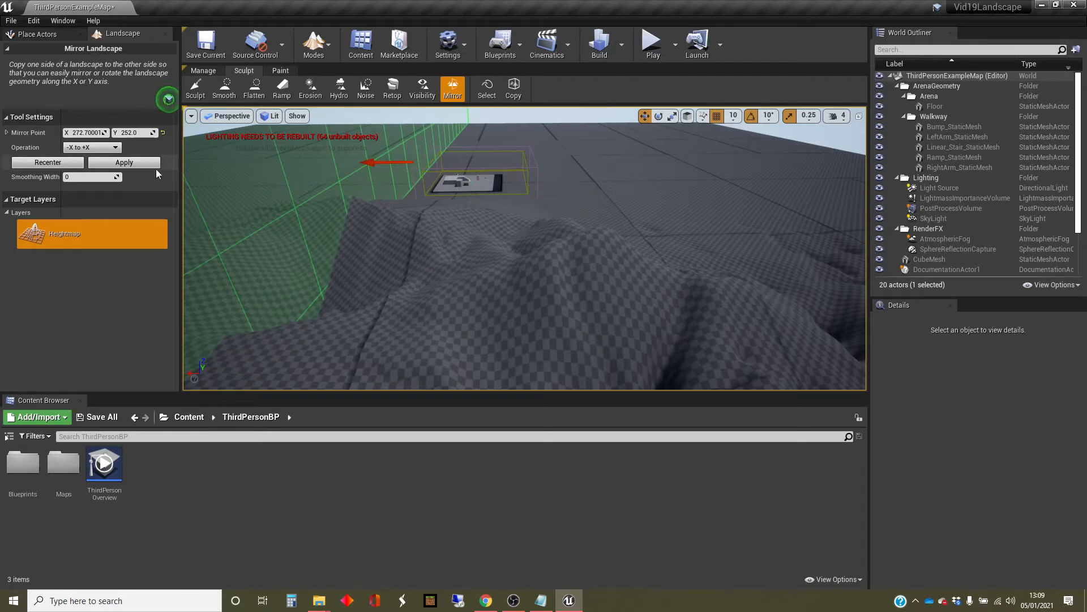
Set the mirror operation to -Y to +Y, shift the mirror point to about Y 193.9 and apply the mirroring.
{"action": "left_click", "coordinate": [116, 148]}
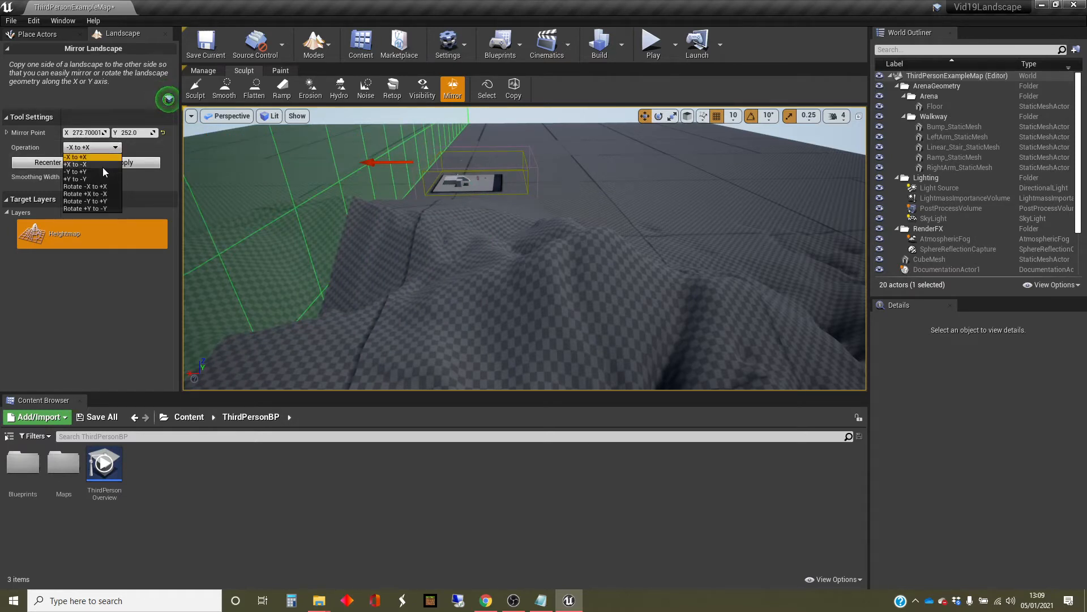
{"action": "left_click", "coordinate": [107, 171]}
{"action": "right_click_drag", "start_coordinate": [412, 204], "coordinate": [421, 145]}
{"action": "right_click_drag", "start_coordinate": [397, 245], "coordinate": [418, 245]}
{"action": "left_click_drag", "start_coordinate": [439, 213], "coordinate": [436, 227]}
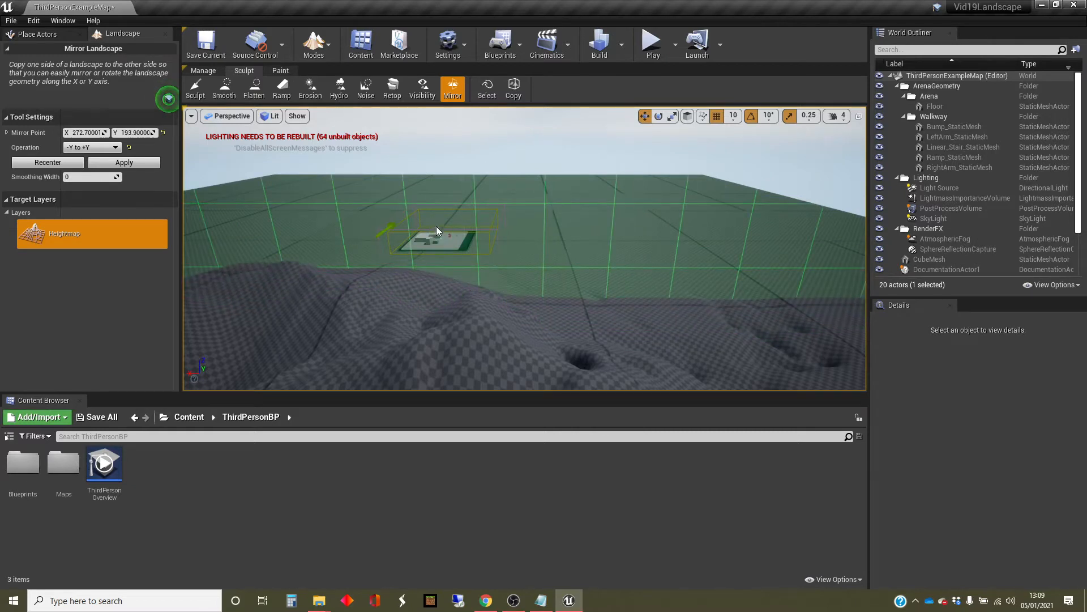
{"action": "left_click", "coordinate": [124, 162]}
{"action": "right_click_drag", "start_coordinate": [452, 259], "coordinate": [483, 259]}
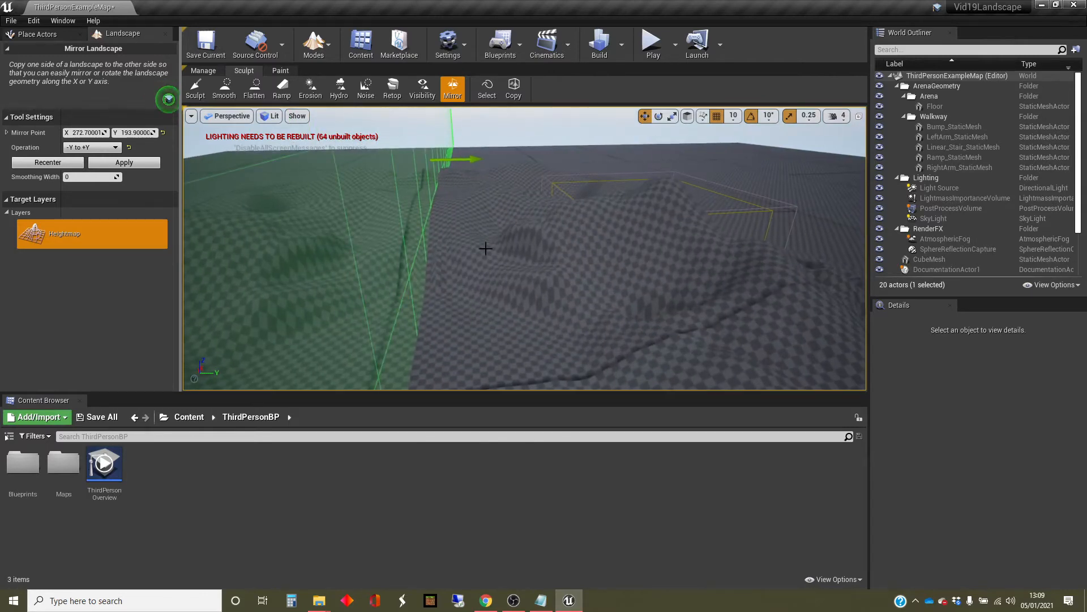
Play the level and run the character across the mirrored landscape to examine the terrain, then stop the session.
{"action": "left_click", "coordinate": [649, 55]}
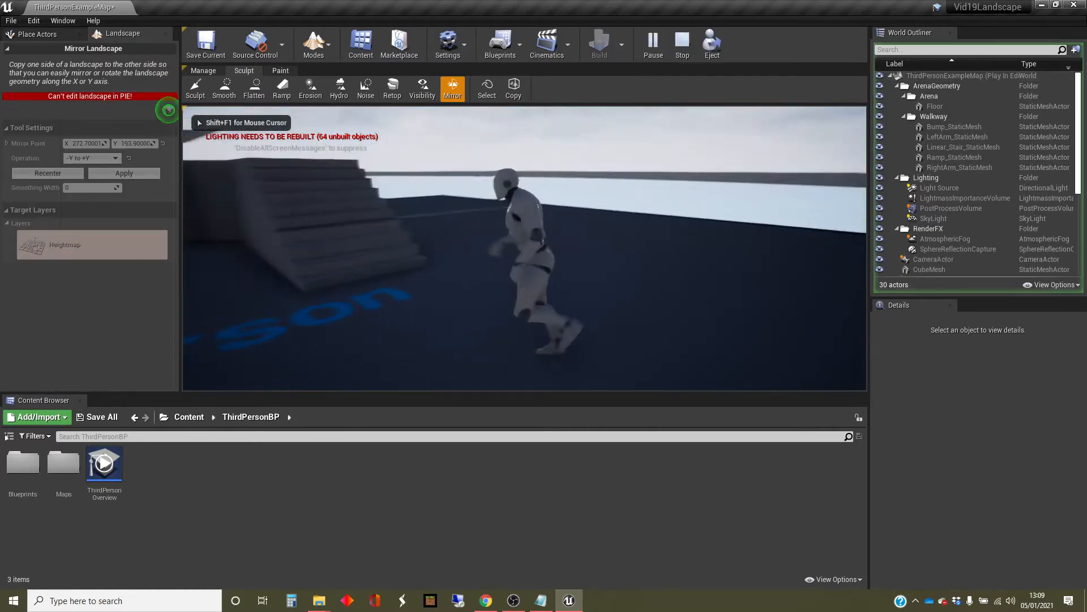
{"action": "key", "text": "w"}
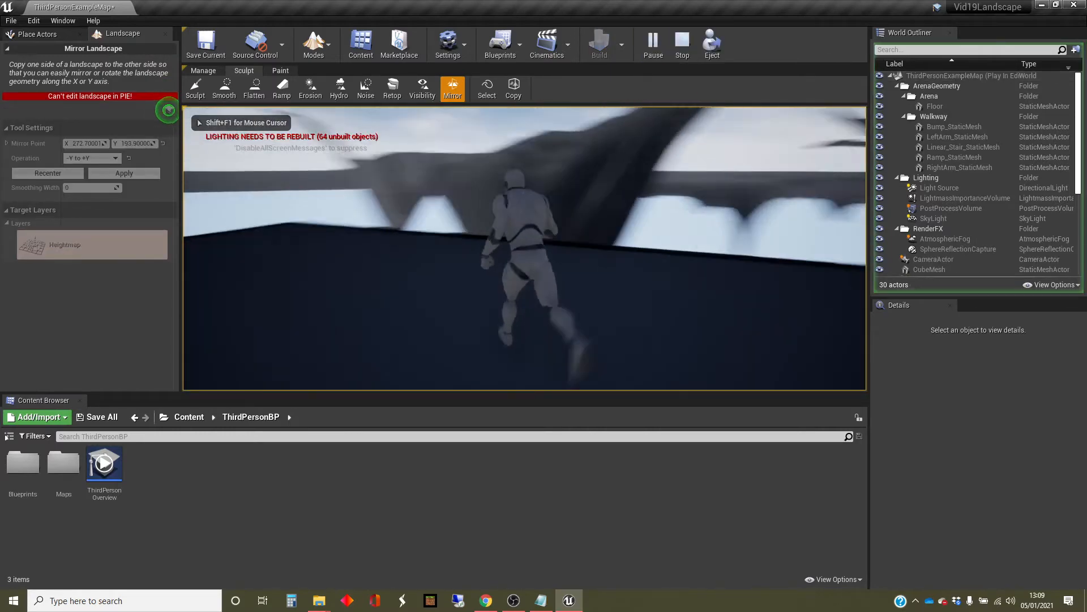
{"action": "key", "text": "w"}
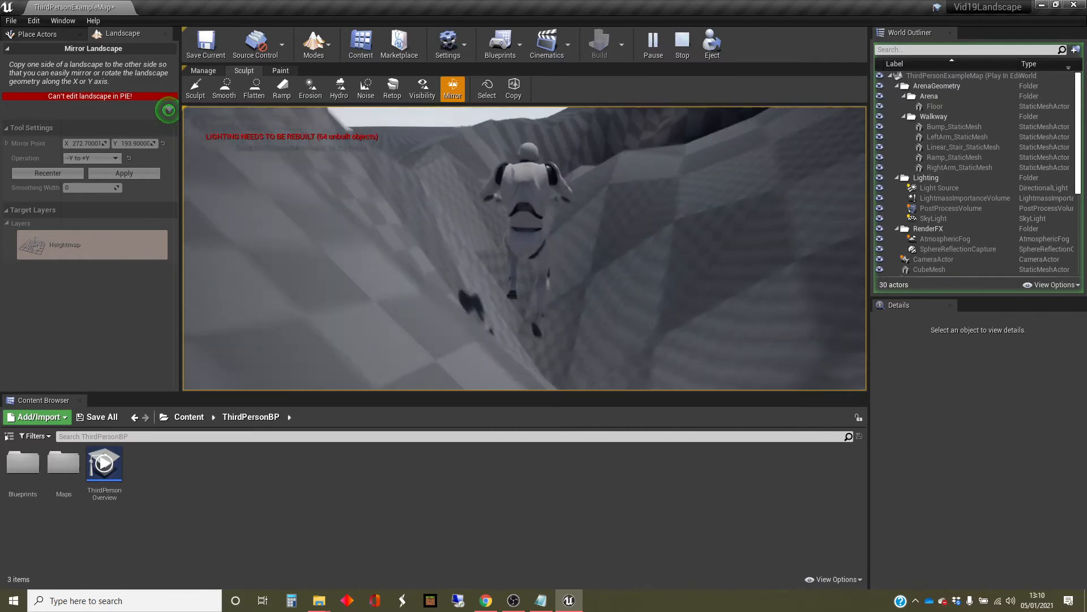
{"action": "key", "text": "w"}
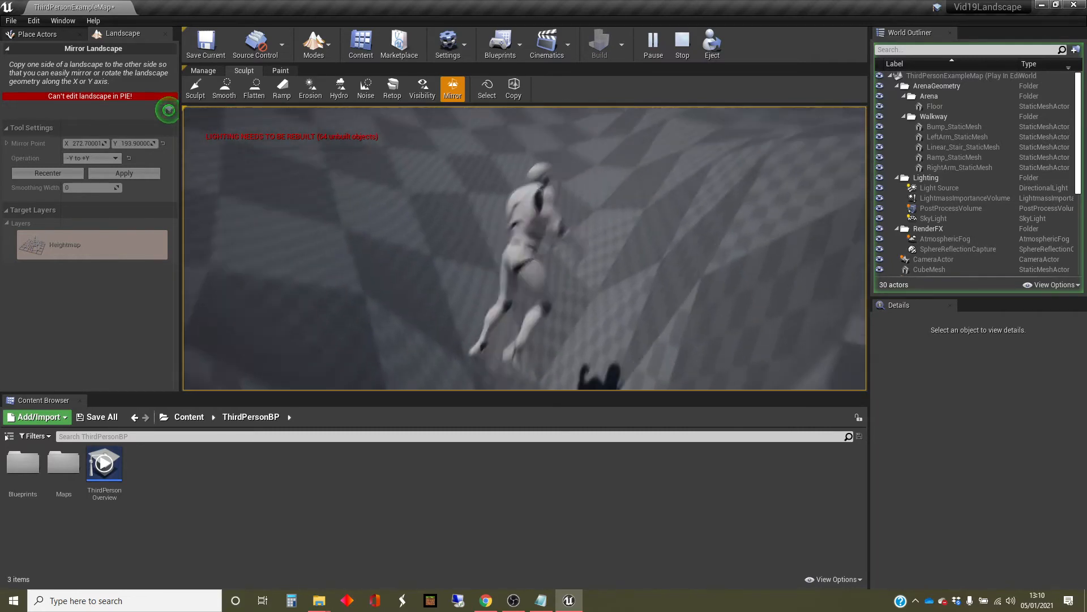
{"action": "key", "text": "w"}
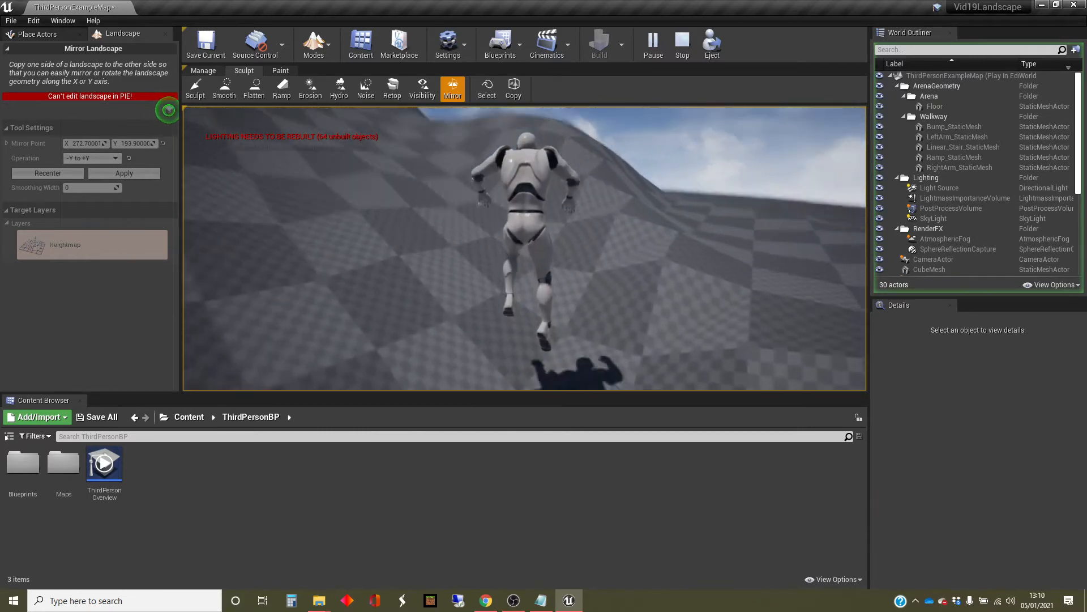
{"action": "key", "text": "w"}
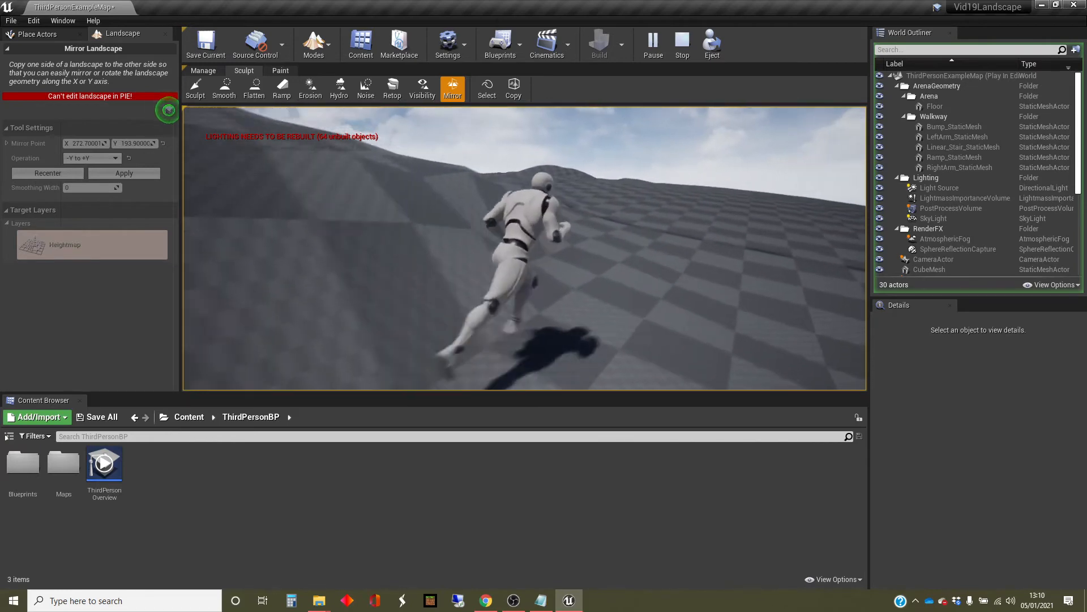
{"action": "key", "text": "w"}
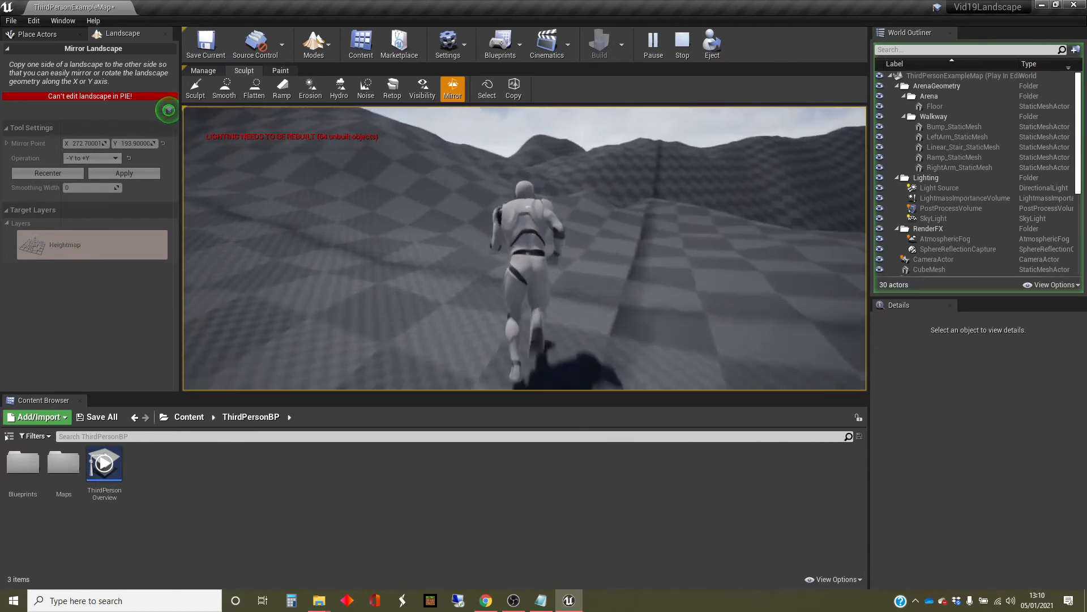
{"action": "key", "text": "w"}
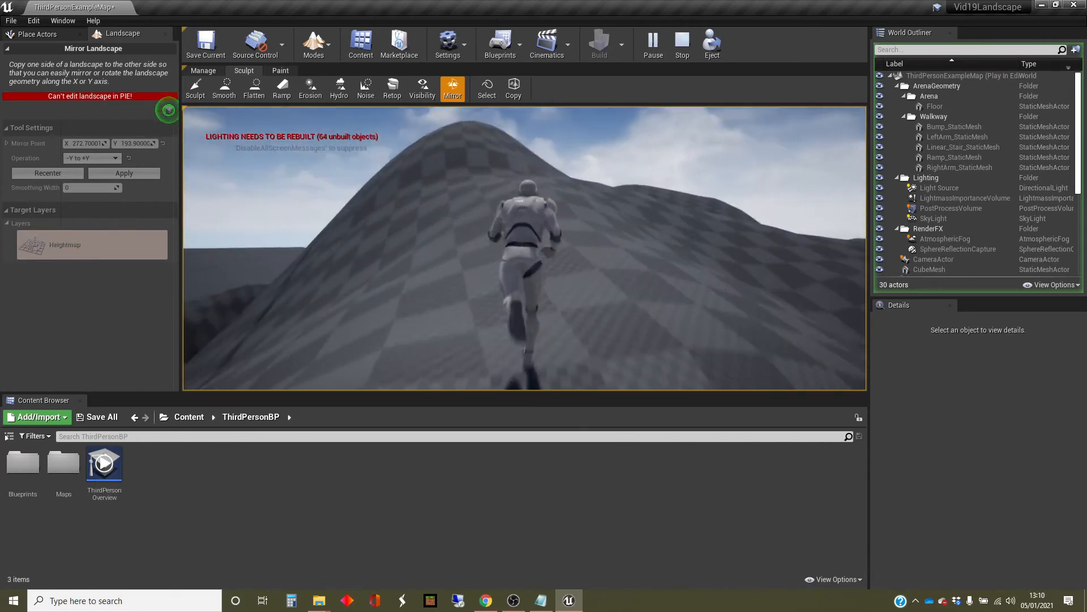
{"action": "key", "text": "w"}
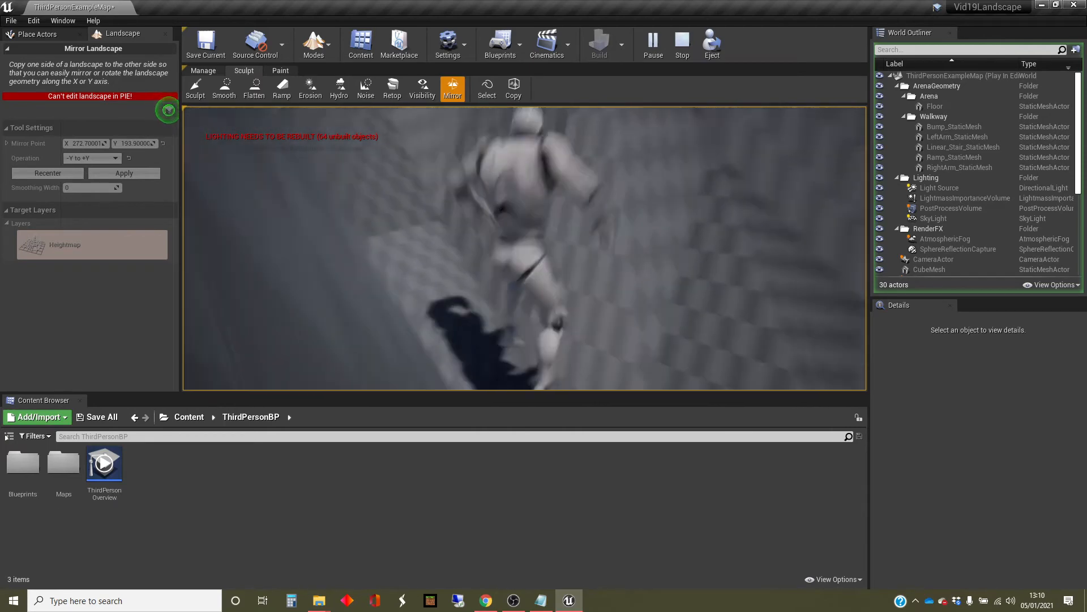
{"action": "key", "text": "Escape"}
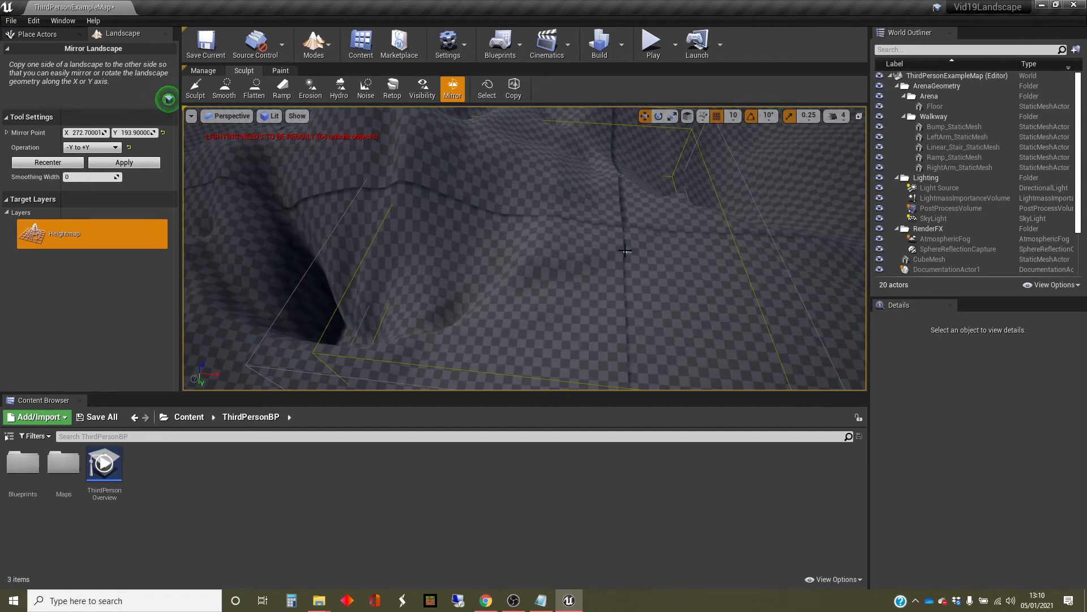
Leave landscape editing, raise the third-person character from the arena floor above the terrain and snap it down onto the landscape surface.
{"action": "right_click_drag", "start_coordinate": [635, 299], "coordinate": [372, 292]}
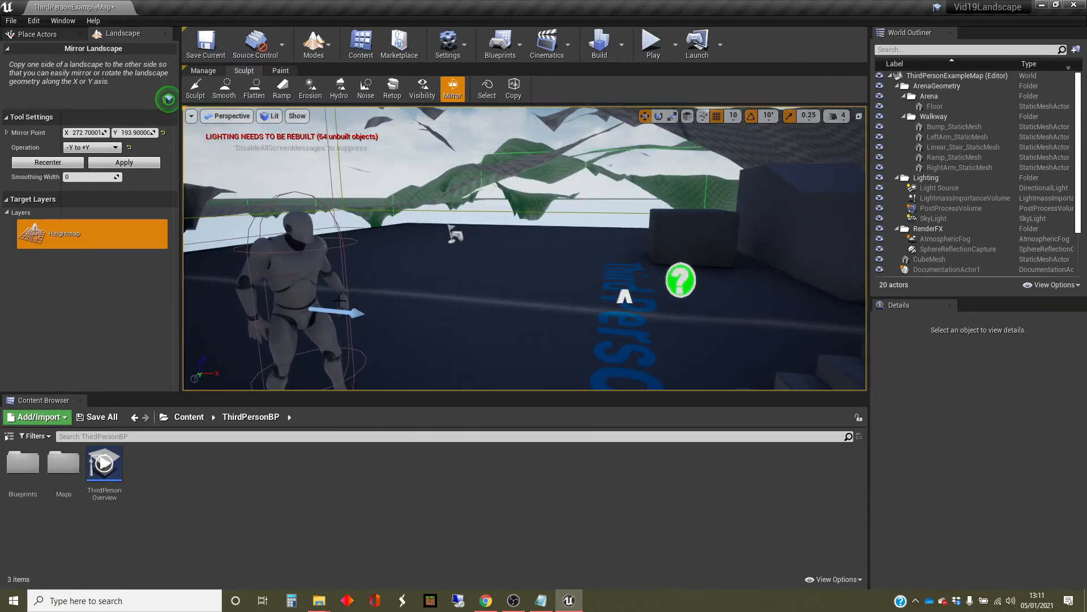
{"action": "right_click_drag", "start_coordinate": [306, 280], "coordinate": [397, 295]}
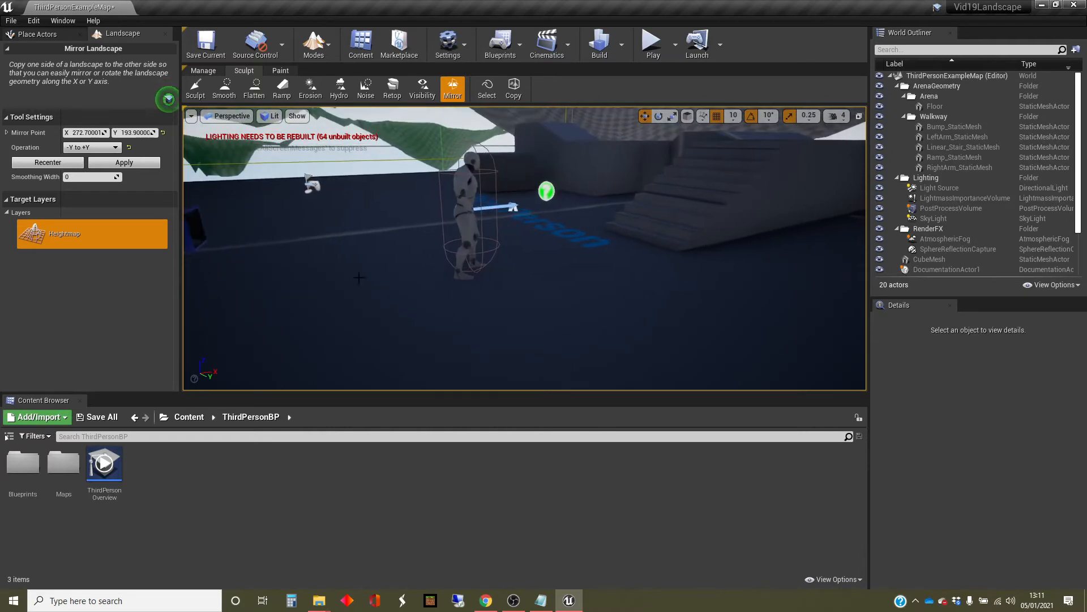
{"action": "left_click", "coordinate": [165, 35]}
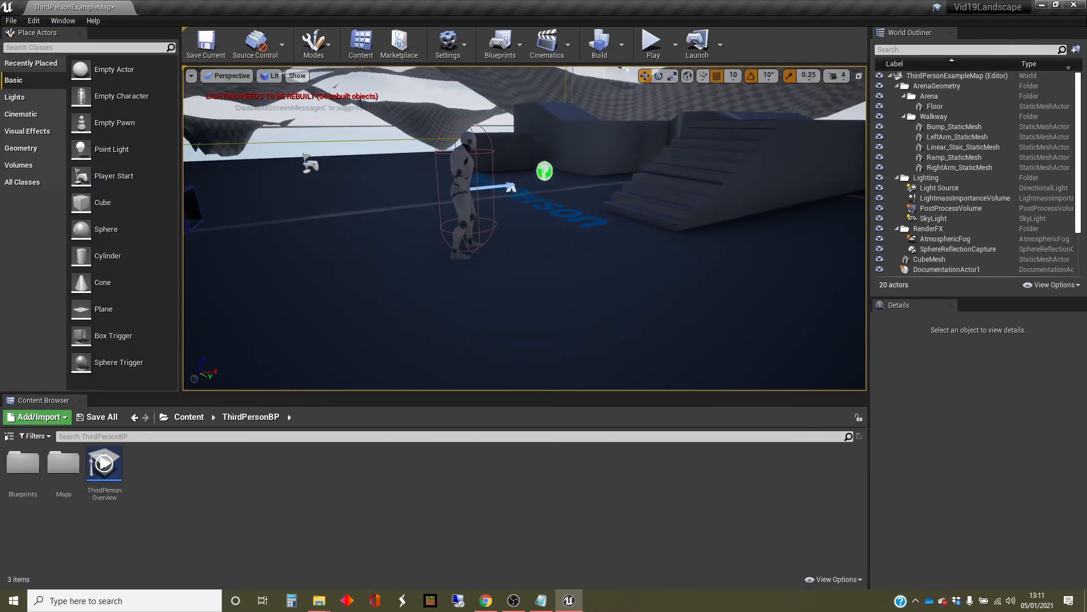
{"action": "left_click", "coordinate": [467, 189]}
{"action": "key", "text": "f"}
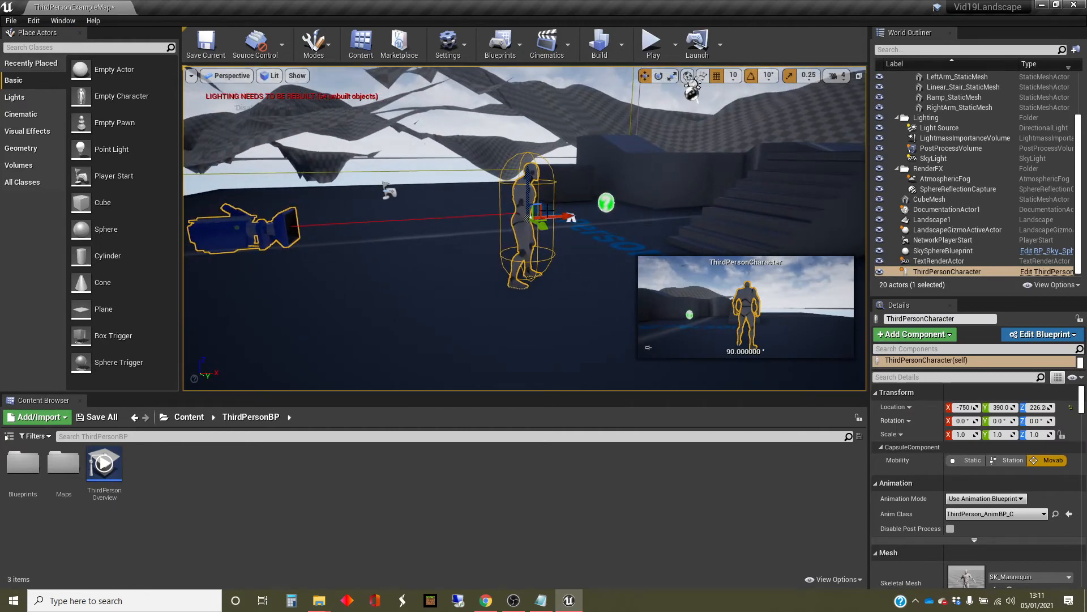
{"action": "left_click_drag", "start_coordinate": [536, 205], "coordinate": [535, 73]}
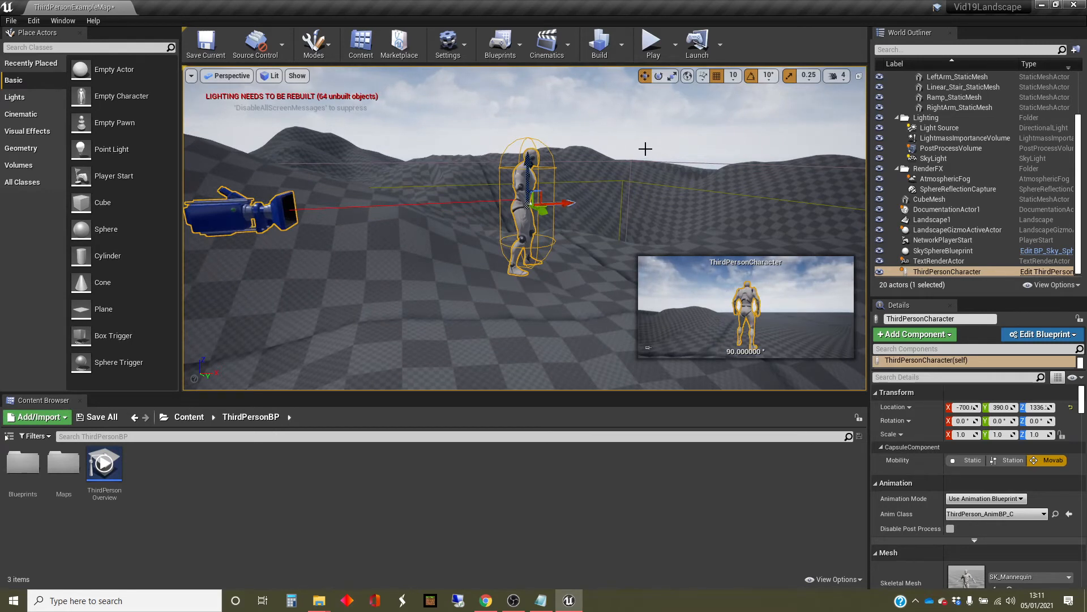
{"action": "key", "text": "End"}
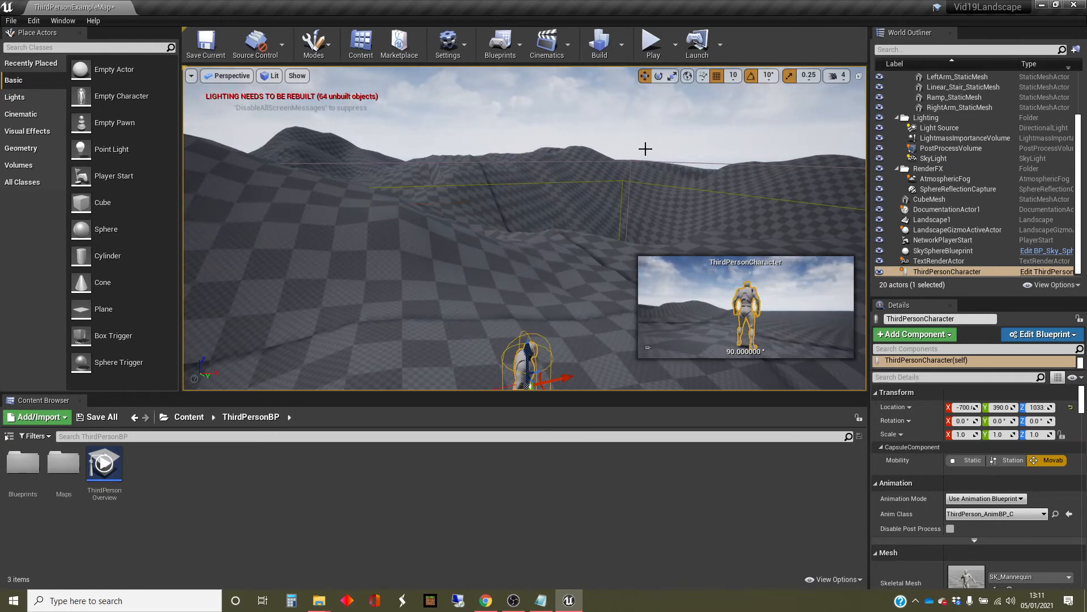
Play the level from the character's new location, run over the hills and end the play session.
{"action": "left_click", "coordinate": [653, 44]}
{"action": "key", "text": "w"}
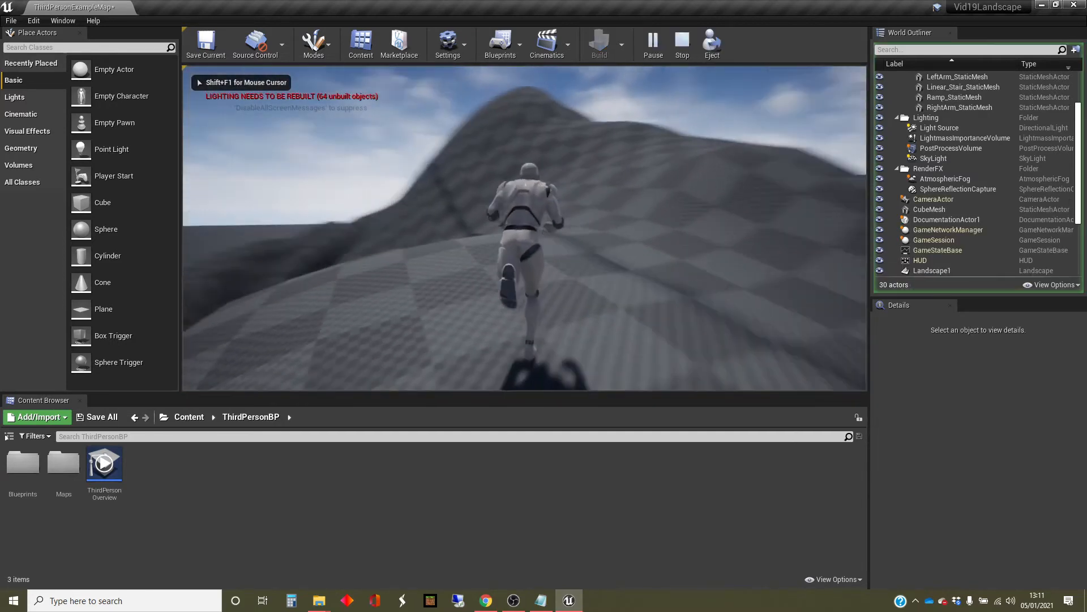
{"action": "key", "text": "w"}
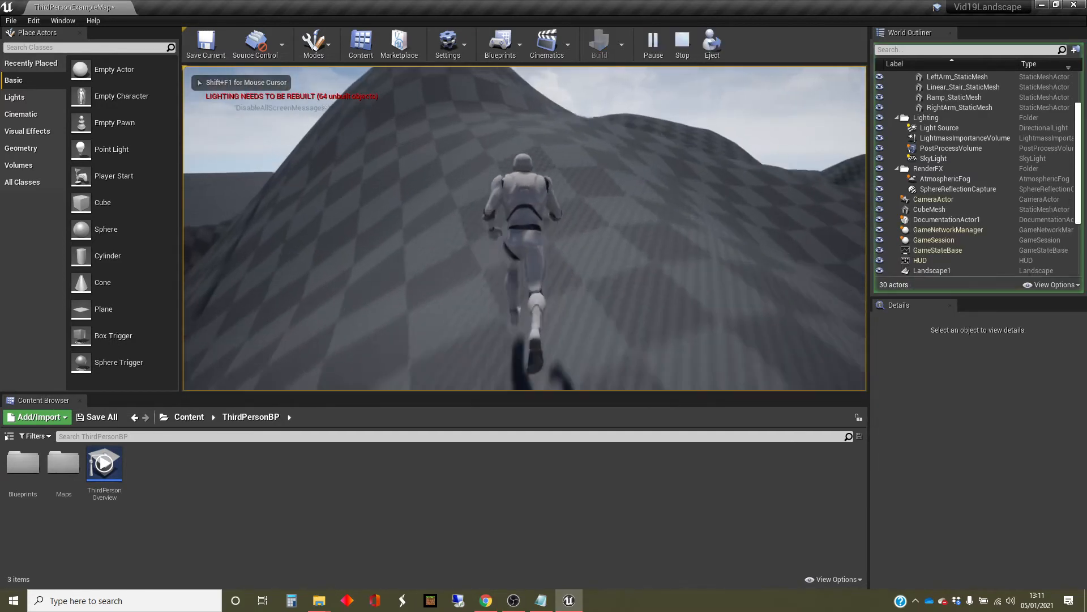
{"action": "key", "text": "w"}
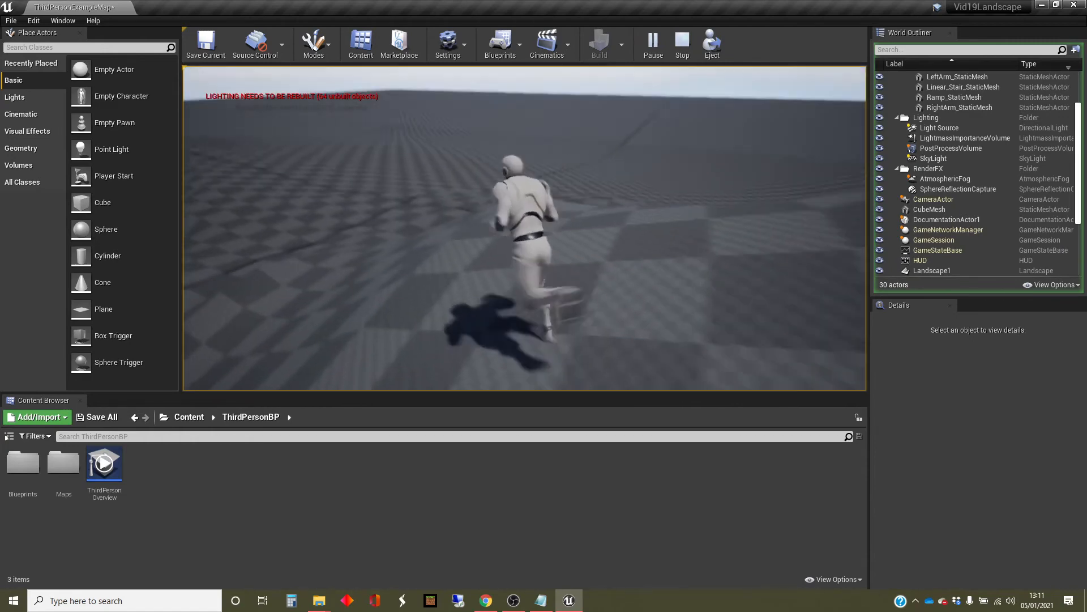
{"action": "key", "text": "w"}
{"action": "key", "text": "d"}
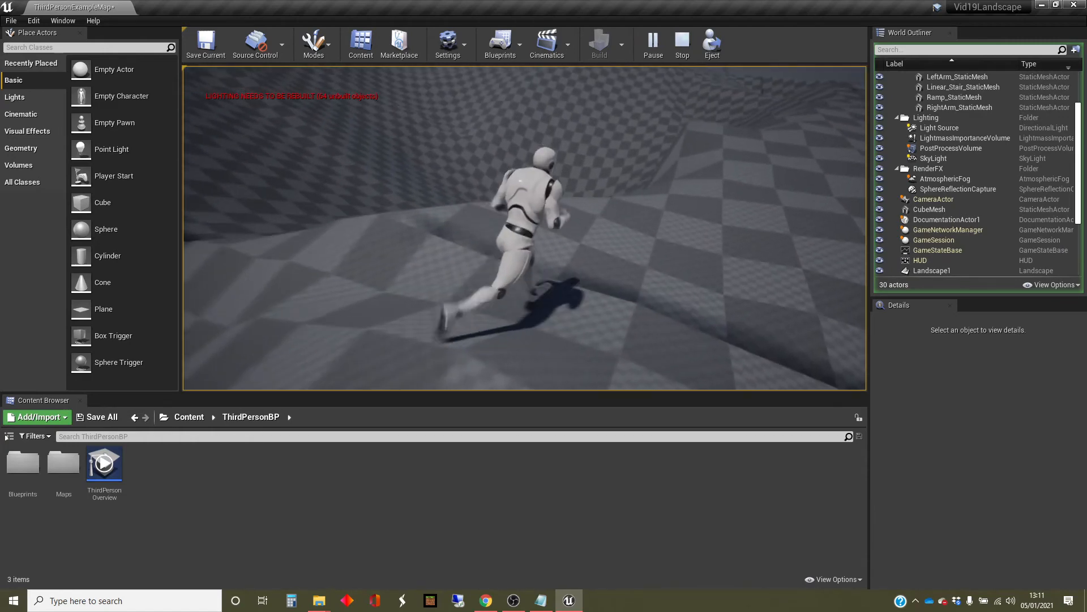
{"action": "key", "text": "w"}
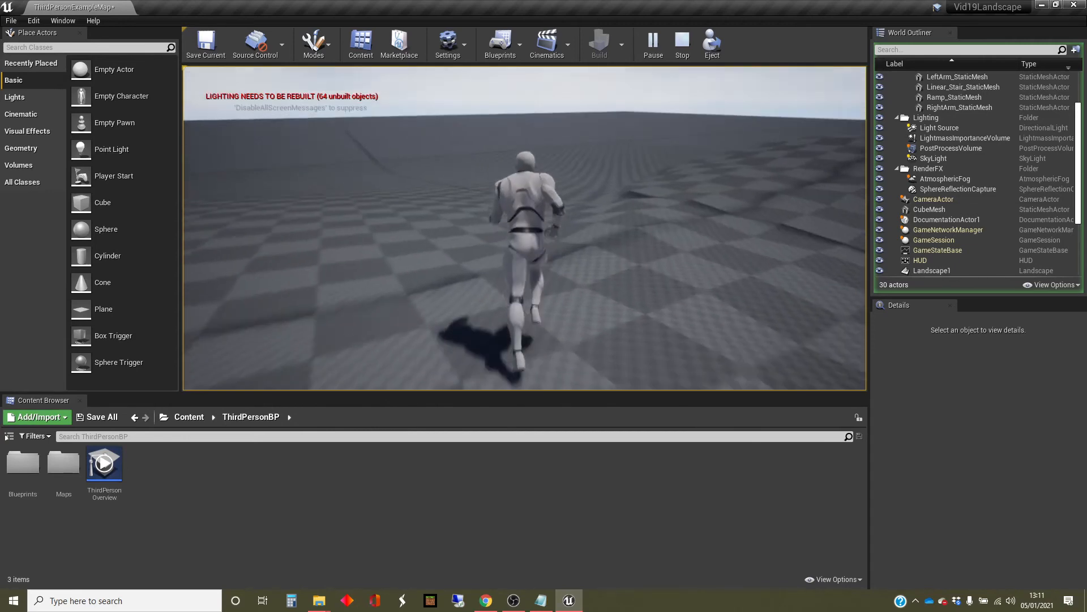
{"action": "key", "text": "w"}
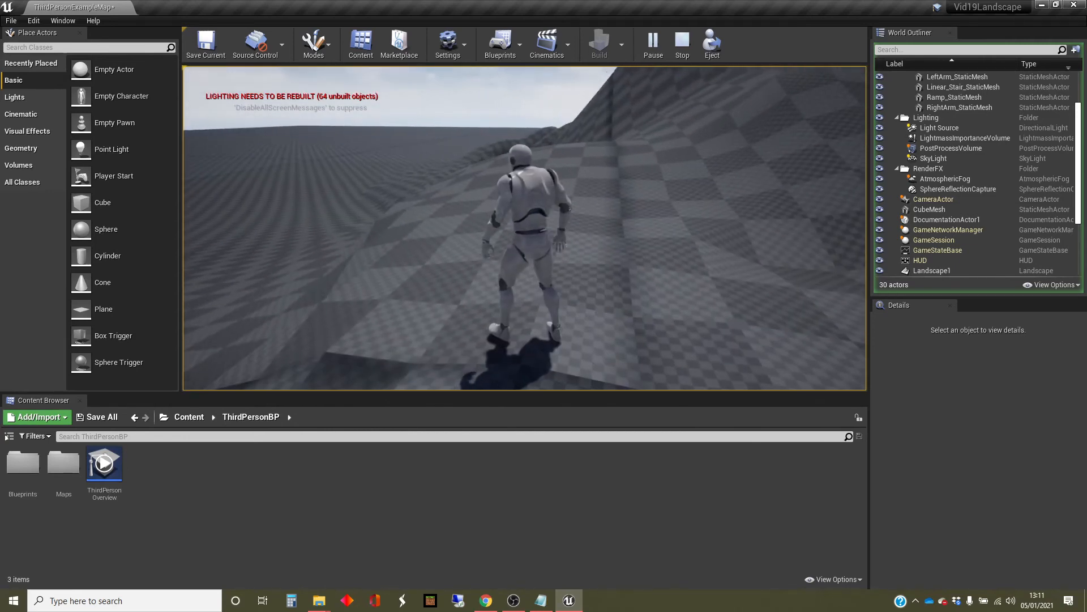
{"action": "key", "text": "Escape"}
Switch the editor to Foliage mode, with the landscape around the third-person character in view.
{"action": "right_click_drag", "start_coordinate": [749, 285], "coordinate": [730, 234]}
{"action": "key", "text": "s"}
{"action": "key", "text": "d"}
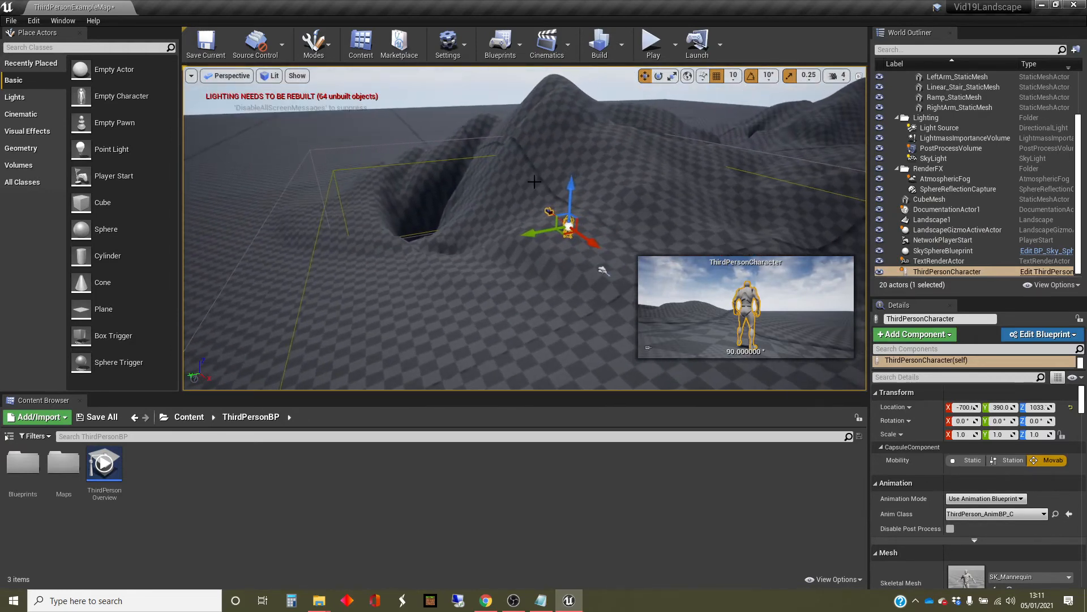
{"action": "left_click", "coordinate": [332, 43]}
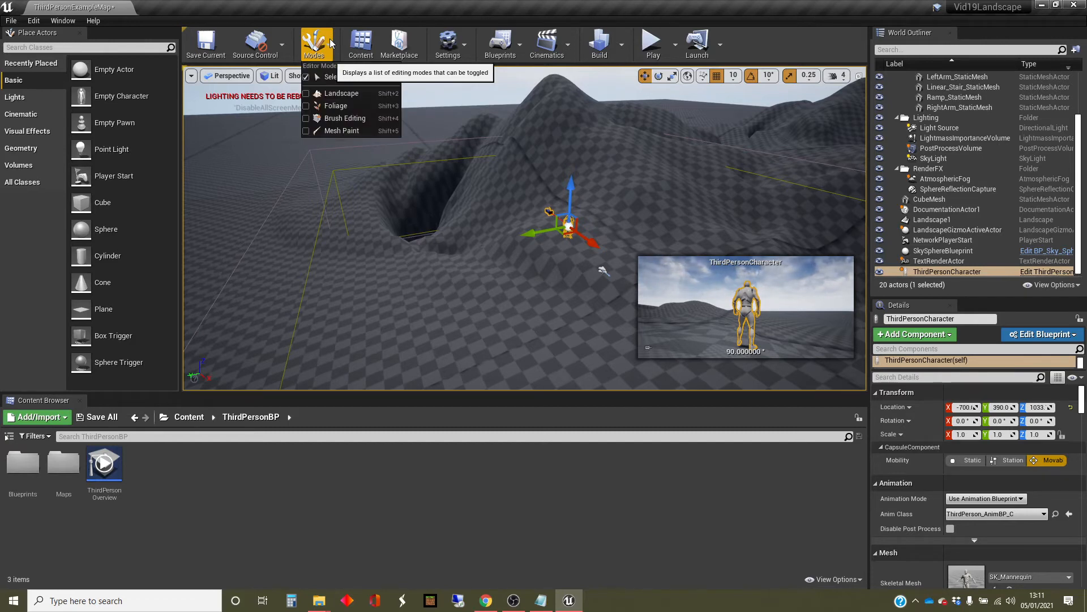
{"action": "left_click", "coordinate": [342, 106]}
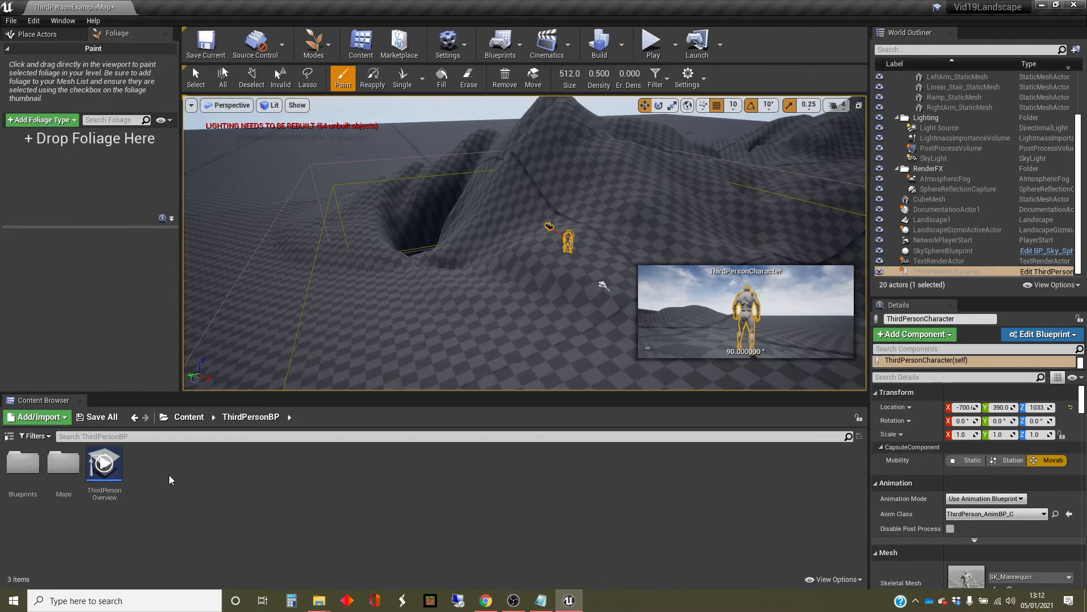
Open the Props folder in StarterContent and add SM_Bush to the foliage list.
{"action": "left_click", "coordinate": [179, 417]}
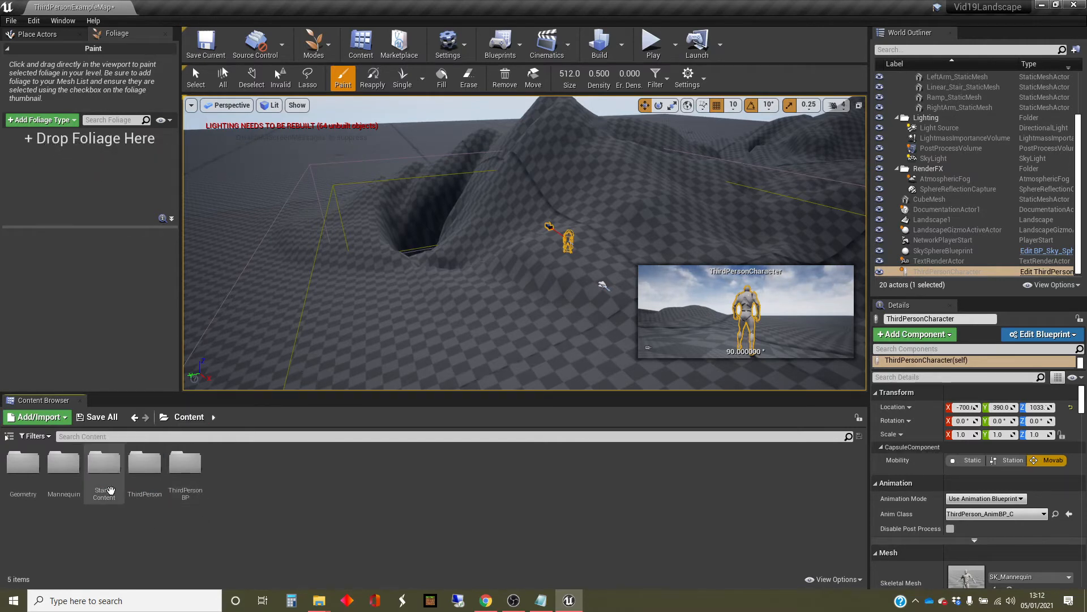
{"action": "left_click", "coordinate": [106, 470]}
{"action": "double_click", "coordinate": [106, 471]}
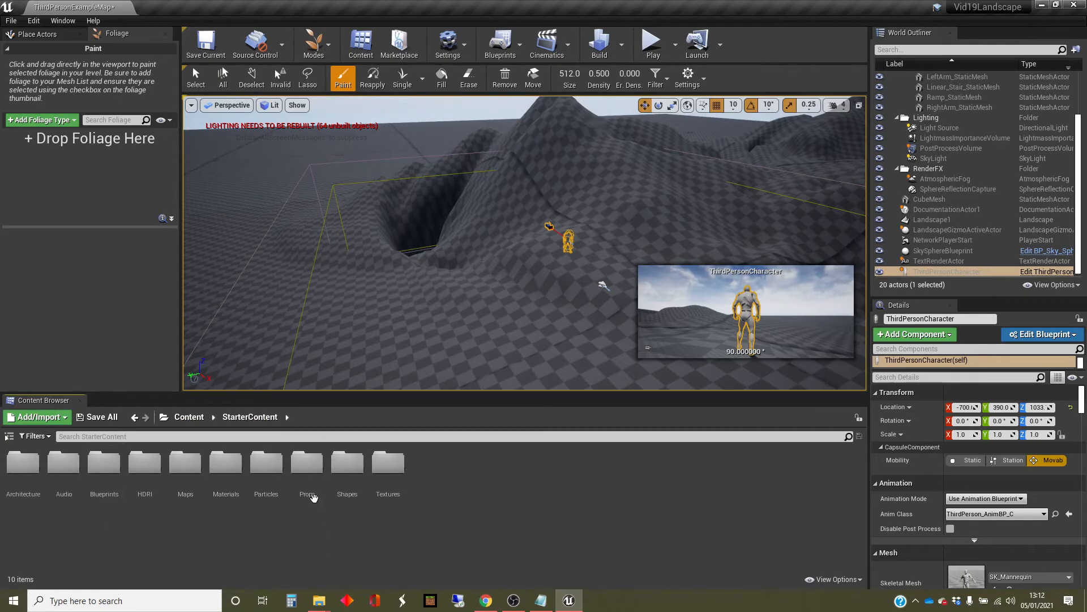
{"action": "double_click", "coordinate": [309, 471]}
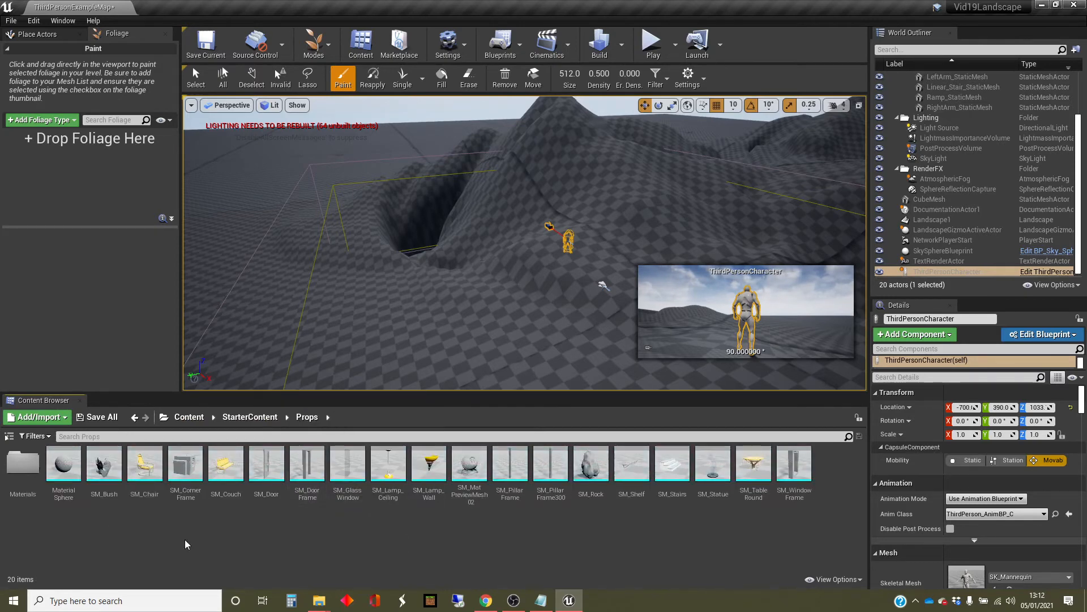
{"action": "mouse_move", "coordinate": [104, 464]}
{"action": "left_mouse_down"}
{"action": "mouse_move", "coordinate": [88, 159]}
{"action": "mouse_move", "coordinate": [68, 154]}
{"action": "left_mouse_up"}
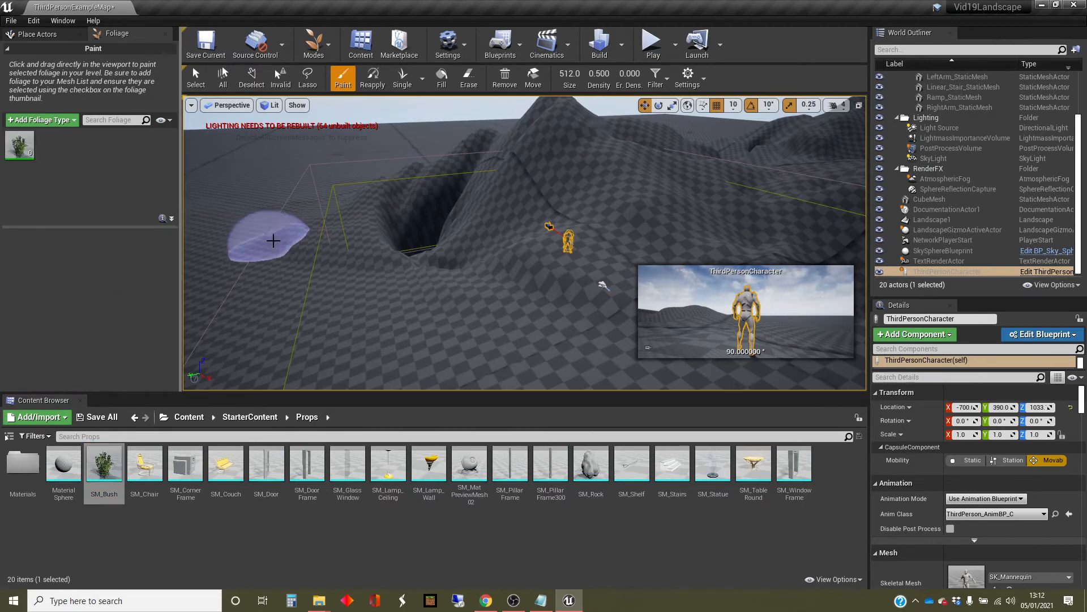
Set the foliage brush size to about 2871 and density to 0.08, then paint bushes over the flat ground and the character's hill.
{"action": "mouse_move", "coordinate": [288, 207]}
{"action": "right_mouse_down"}
{"action": "mouse_move", "coordinate": [209, 204]}
{"action": "mouse_move", "coordinate": [338, 146]}
{"action": "right_mouse_up"}
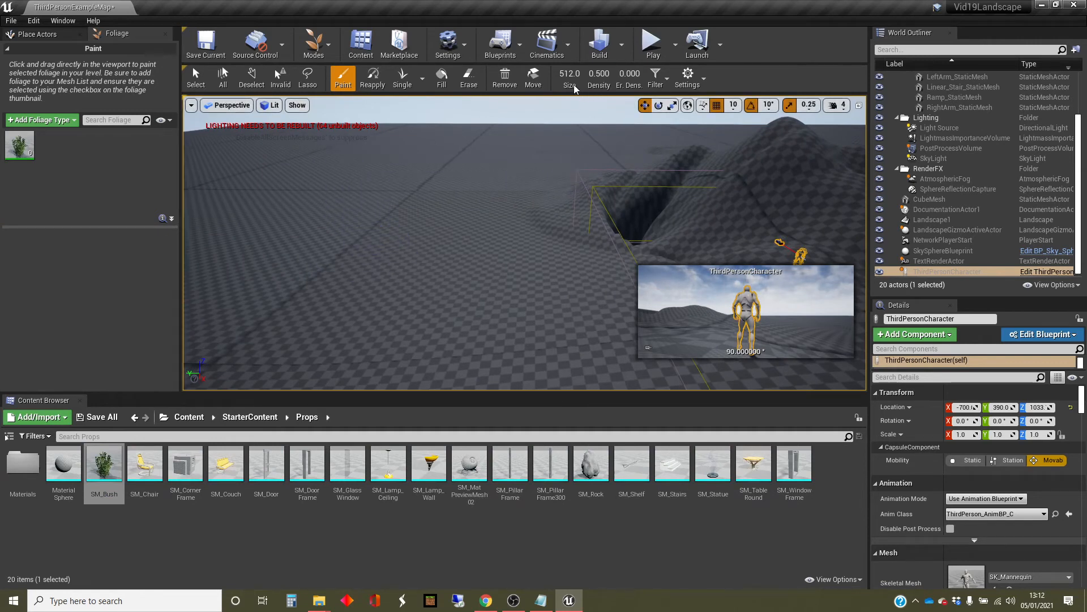
{"action": "left_click_drag", "start_coordinate": [564, 76], "coordinate": [583, 77]}
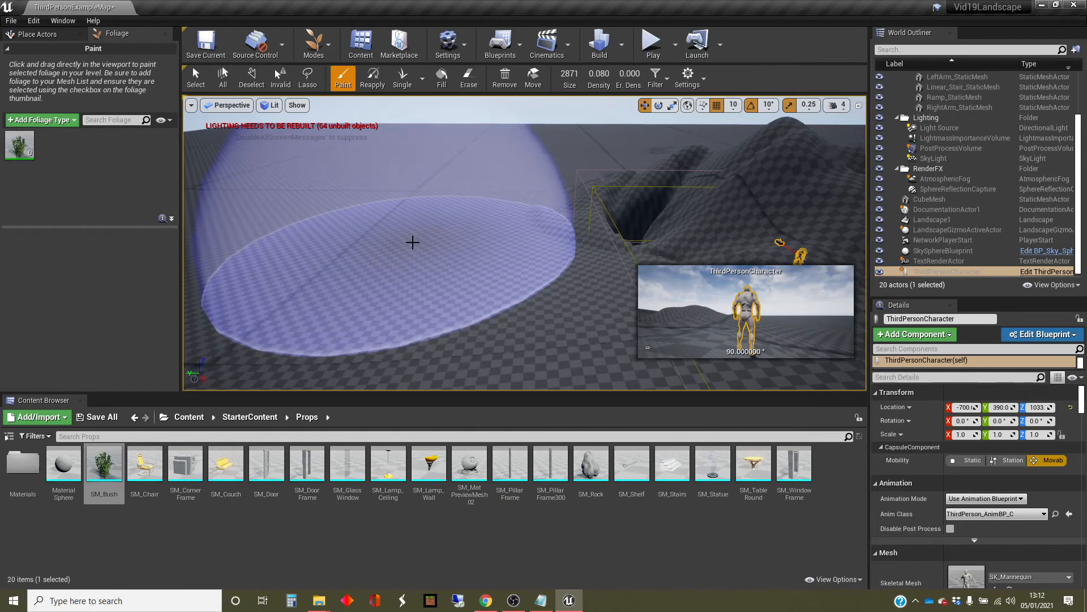
{"action": "right_click_drag", "start_coordinate": [378, 239], "coordinate": [292, 226]}
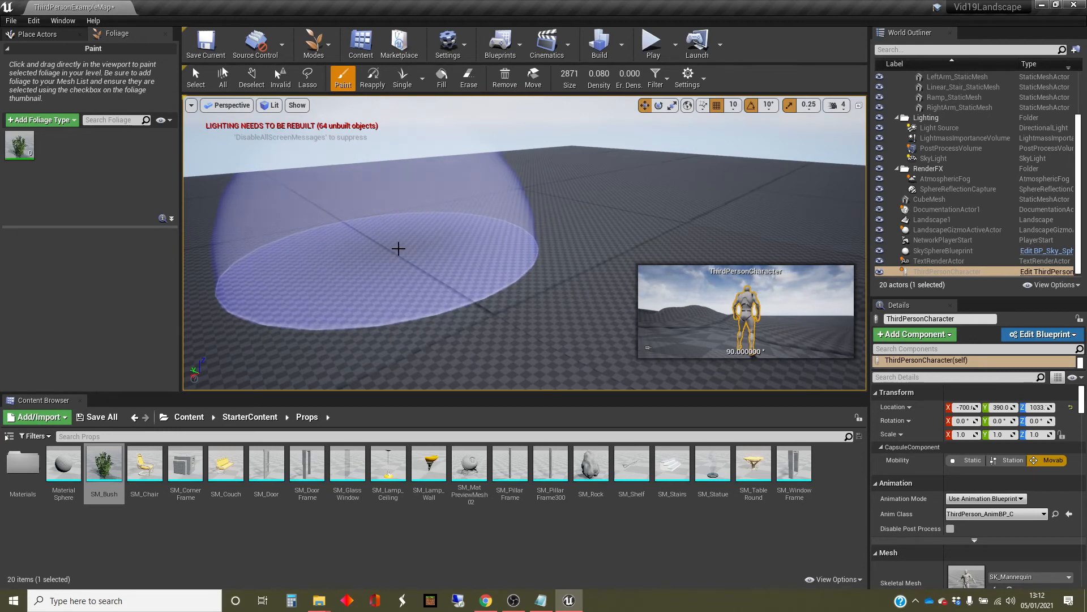
{"action": "left_click_drag", "start_coordinate": [398, 248], "coordinate": [410, 244]}
{"action": "mouse_move", "coordinate": [480, 231]}
{"action": "left_mouse_down"}
{"action": "mouse_move", "coordinate": [572, 243]}
{"action": "mouse_move", "coordinate": [648, 270]}
{"action": "mouse_move", "coordinate": [623, 295]}
{"action": "mouse_move", "coordinate": [539, 311]}
{"action": "mouse_move", "coordinate": [587, 347]}
{"action": "mouse_move", "coordinate": [652, 266]}
{"action": "mouse_move", "coordinate": [787, 192]}
{"action": "mouse_move", "coordinate": [703, 185]}
{"action": "left_mouse_up"}
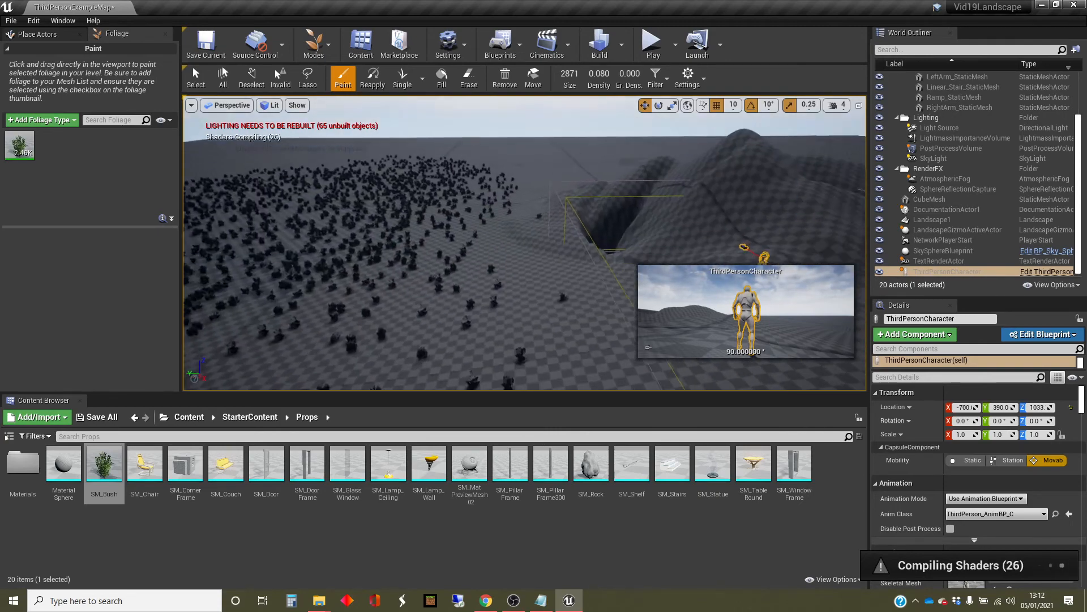
{"action": "mouse_move", "coordinate": [524, 243]}
{"action": "right_mouse_down"}
{"action": "mouse_move", "coordinate": [447, 264]}
{"action": "mouse_move", "coordinate": [453, 300]}
{"action": "mouse_move", "coordinate": [572, 260]}
{"action": "mouse_move", "coordinate": [617, 229]}
{"action": "mouse_move", "coordinate": [572, 249]}
{"action": "right_mouse_up"}
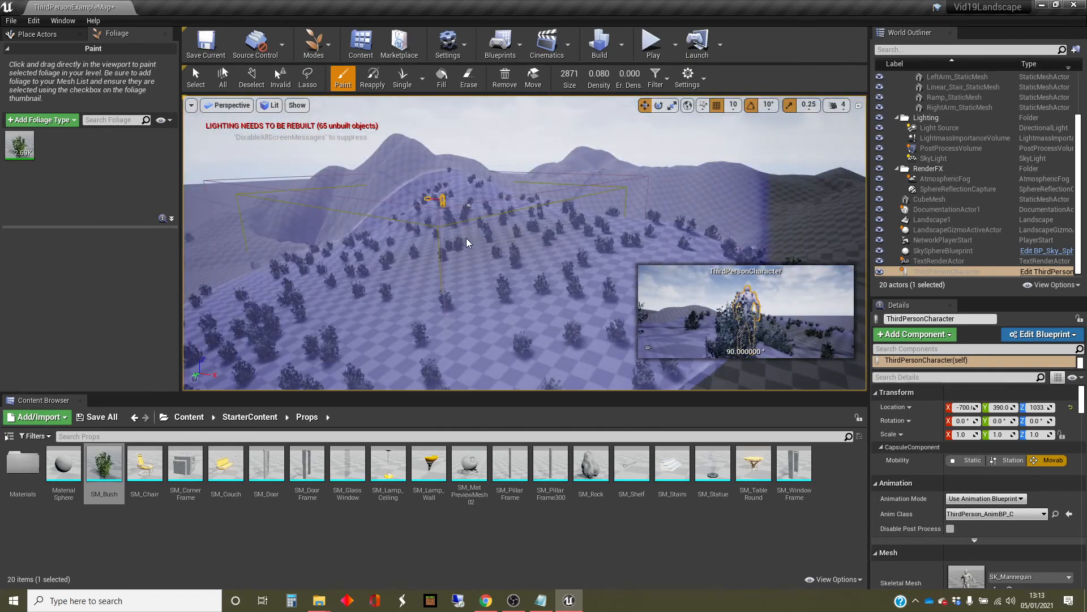
Play the level, run the character among the painted bushes and end the play session.
{"action": "left_click", "coordinate": [651, 42]}
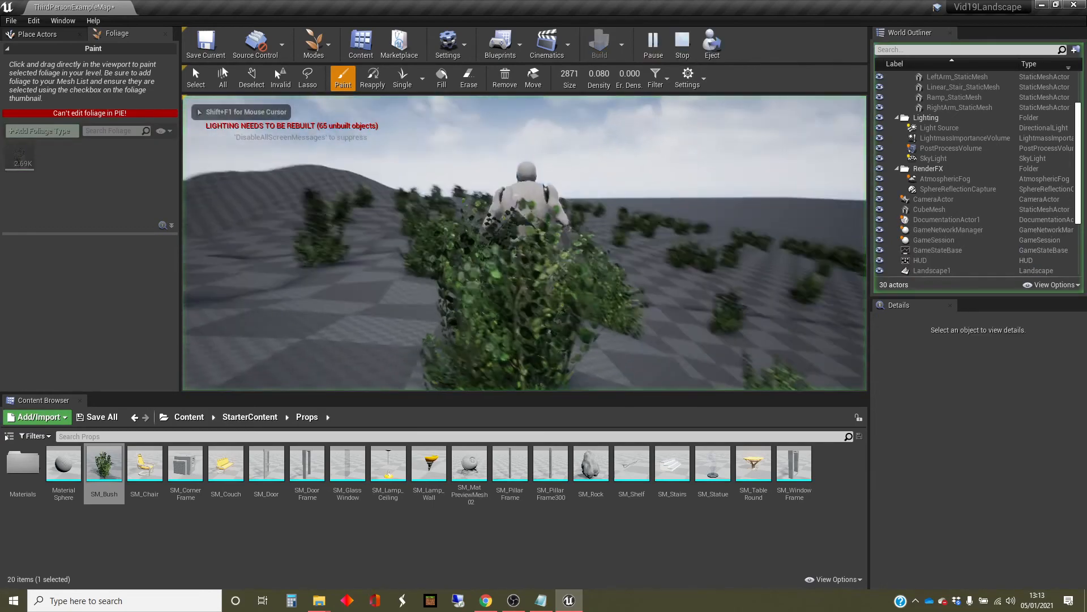
{"action": "key", "text": "w"}
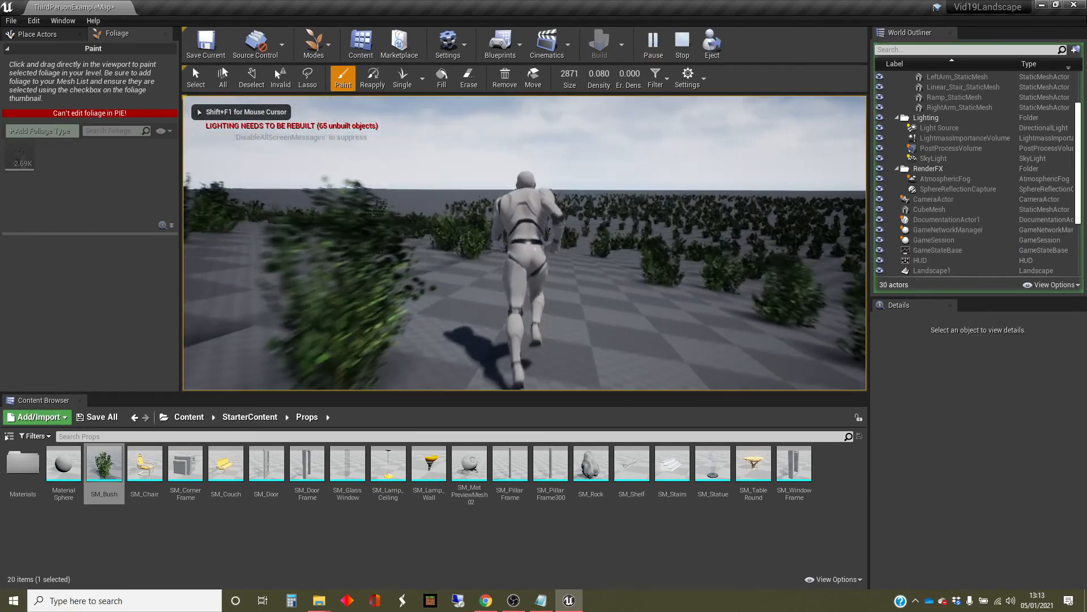
{"action": "key", "text": "a"}
{"action": "key", "text": "w"}
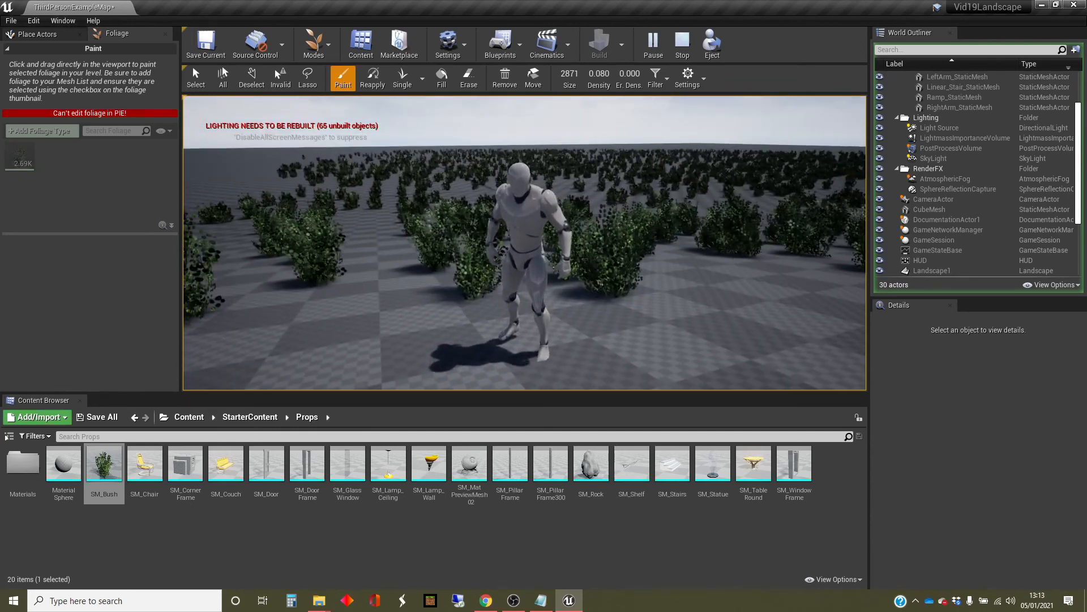
{"action": "key", "text": "Escape"}
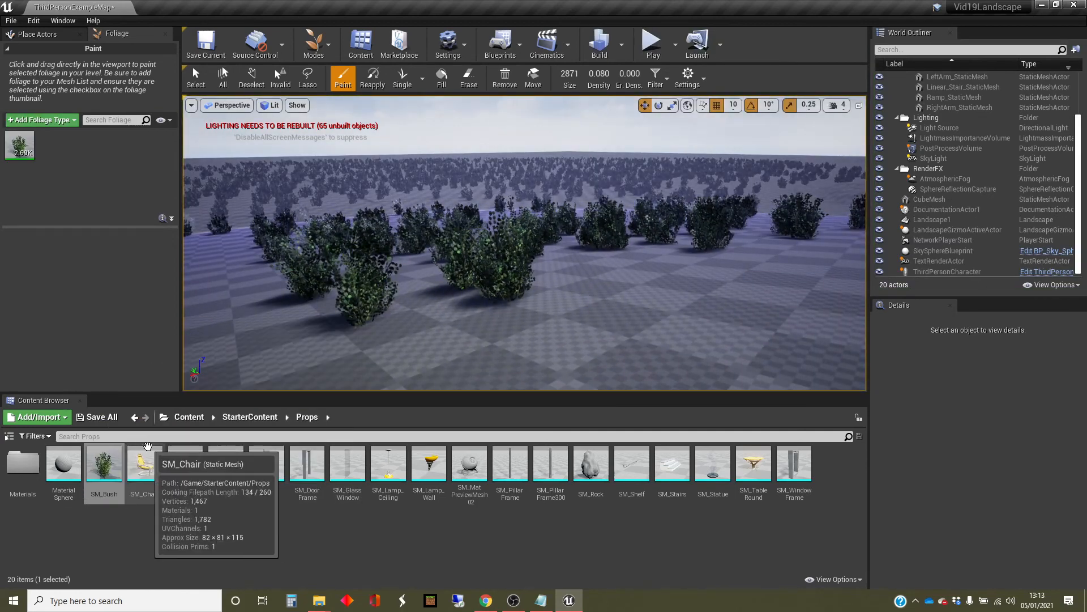
Add SM_Chair to the foliage list and paint chairs mixed with bushes on an empty flat area of the landscape.
{"action": "left_click_drag", "start_coordinate": [155, 463], "coordinate": [67, 159]}
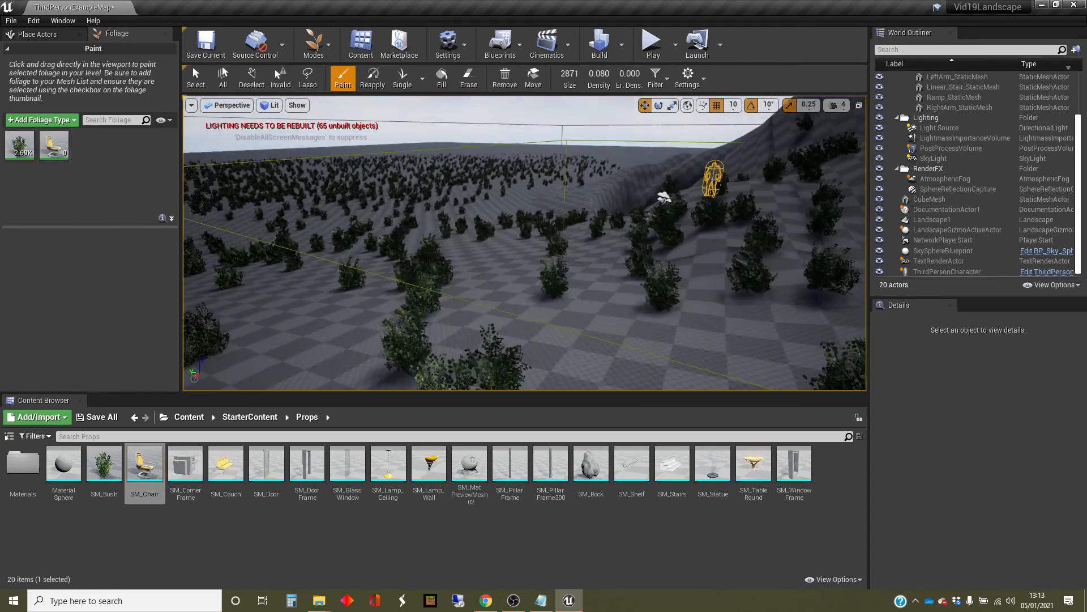
{"action": "right_click_drag", "start_coordinate": [524, 255], "coordinate": [524, 215]}
{"action": "right_click_drag", "start_coordinate": [524, 255], "coordinate": [525, 301]}
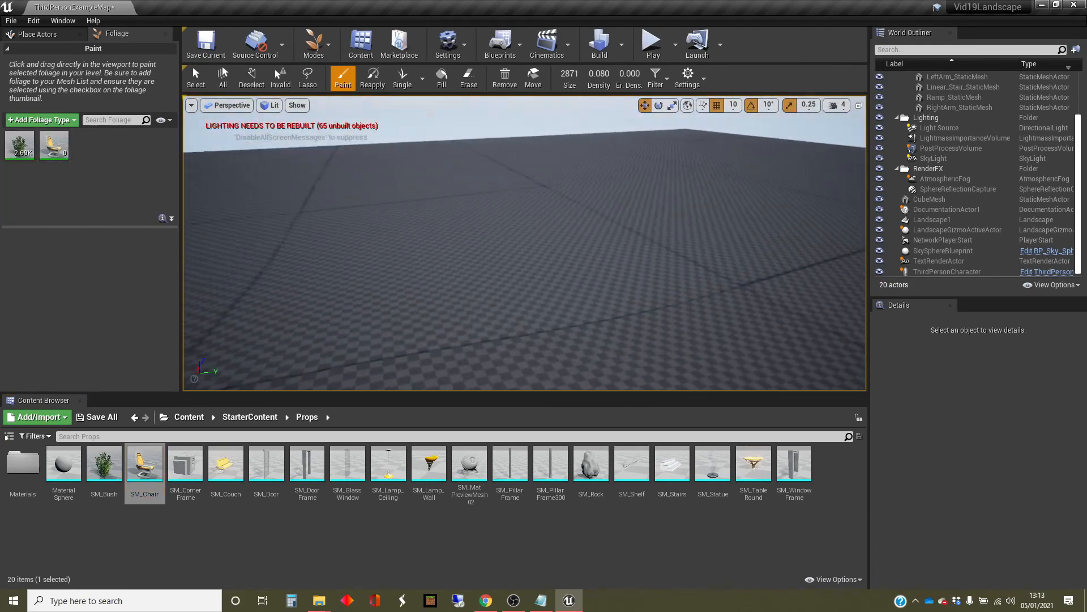
{"action": "left_click", "coordinate": [490, 292]}
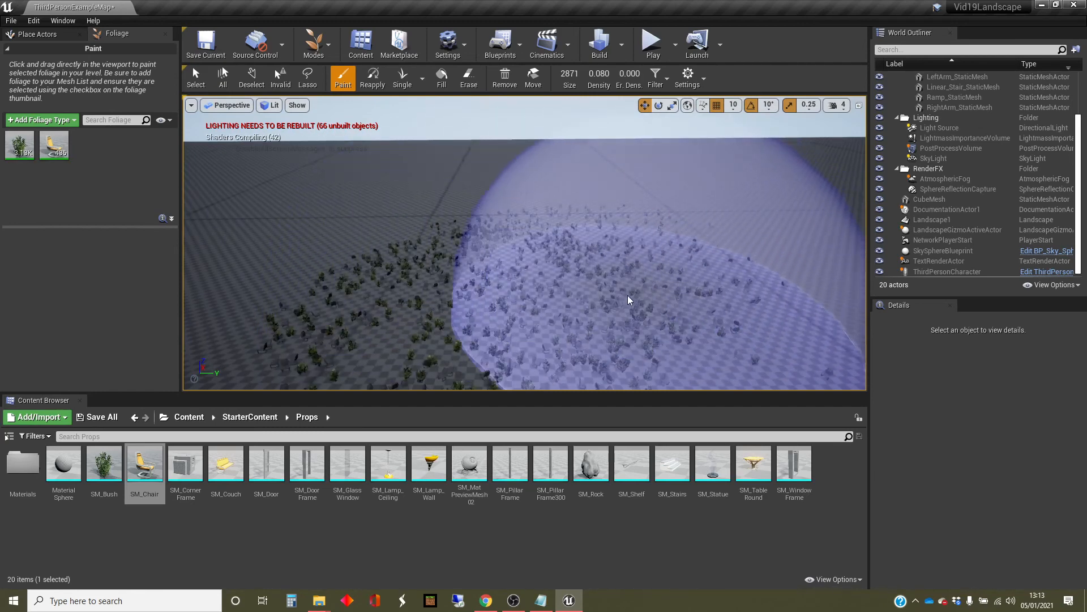
Select a single chair instance at the near edge of the mixed foliage patch and remove it.
{"action": "mouse_move", "coordinate": [542, 281]}
{"action": "right_mouse_down"}
{"action": "mouse_move", "coordinate": [544, 339]}
{"action": "mouse_move", "coordinate": [544, 295]}
{"action": "mouse_move", "coordinate": [736, 312]}
{"action": "mouse_move", "coordinate": [805, 272]}
{"action": "mouse_move", "coordinate": [884, 247]}
{"action": "right_mouse_up"}
{"action": "key", "text": "w"}
{"action": "key", "text": "s"}
{"action": "key", "text": "w"}
{"action": "key", "text": "w"}
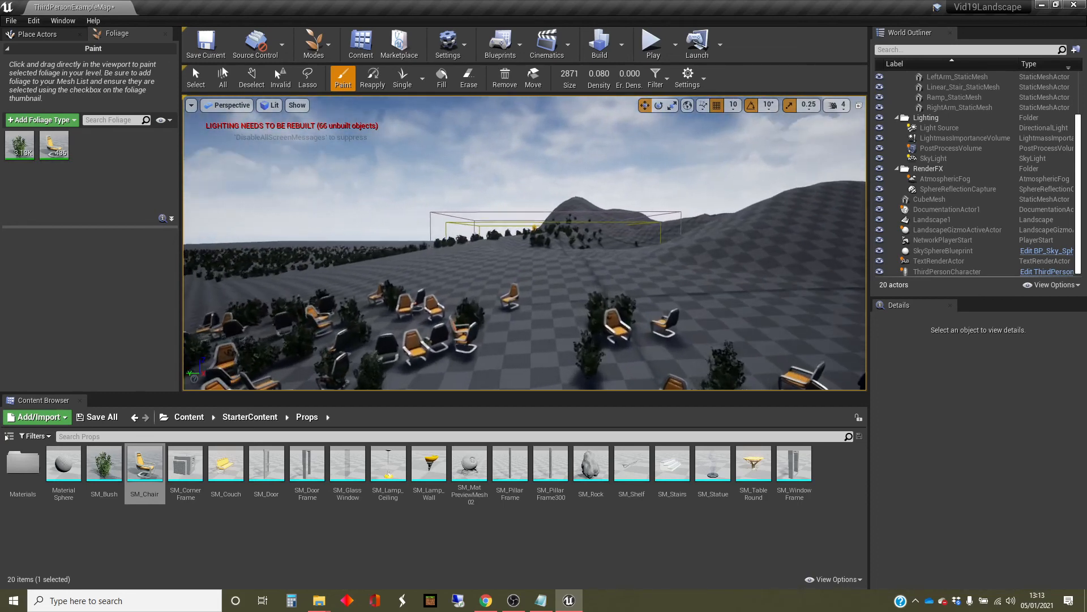
{"action": "key", "text": "w"}
{"action": "right_click_drag", "start_coordinate": [544, 247], "coordinate": [497, 262]}
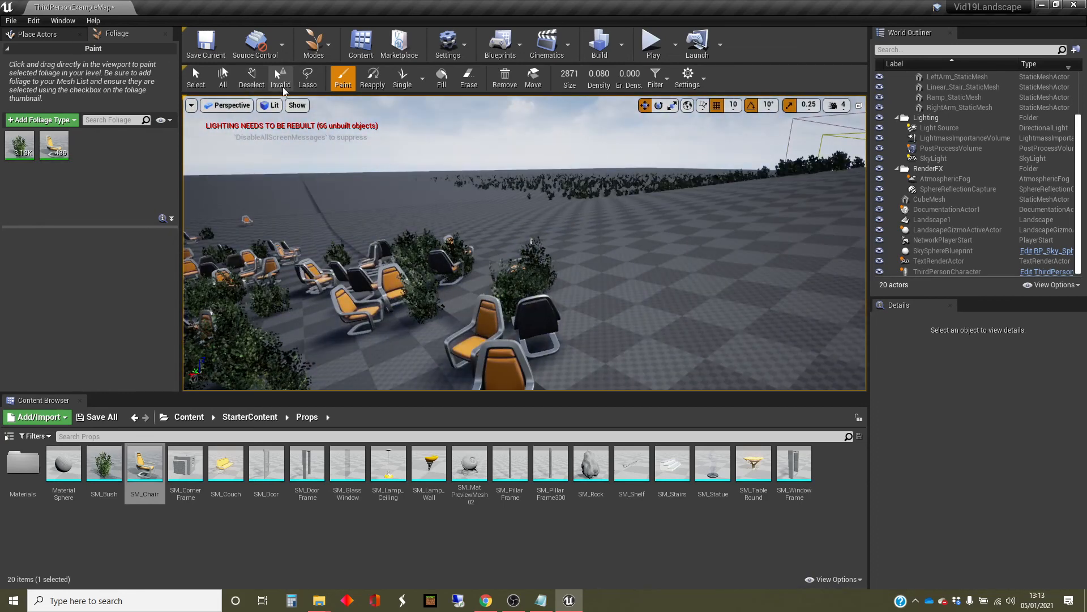
{"action": "left_click", "coordinate": [196, 77]}
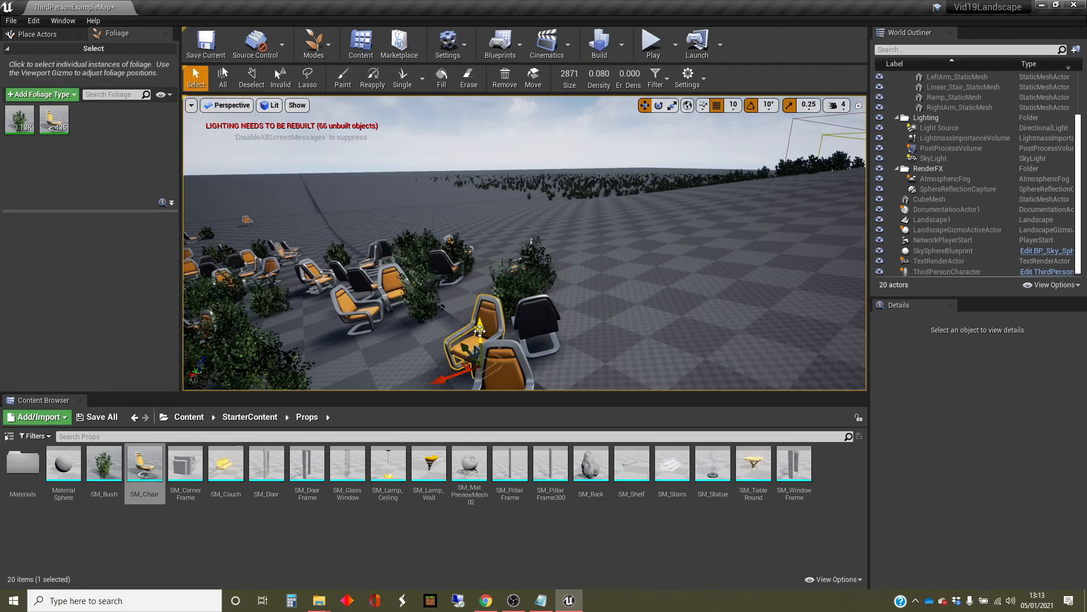
{"action": "right_click_drag", "start_coordinate": [437, 242], "coordinate": [436, 220]}
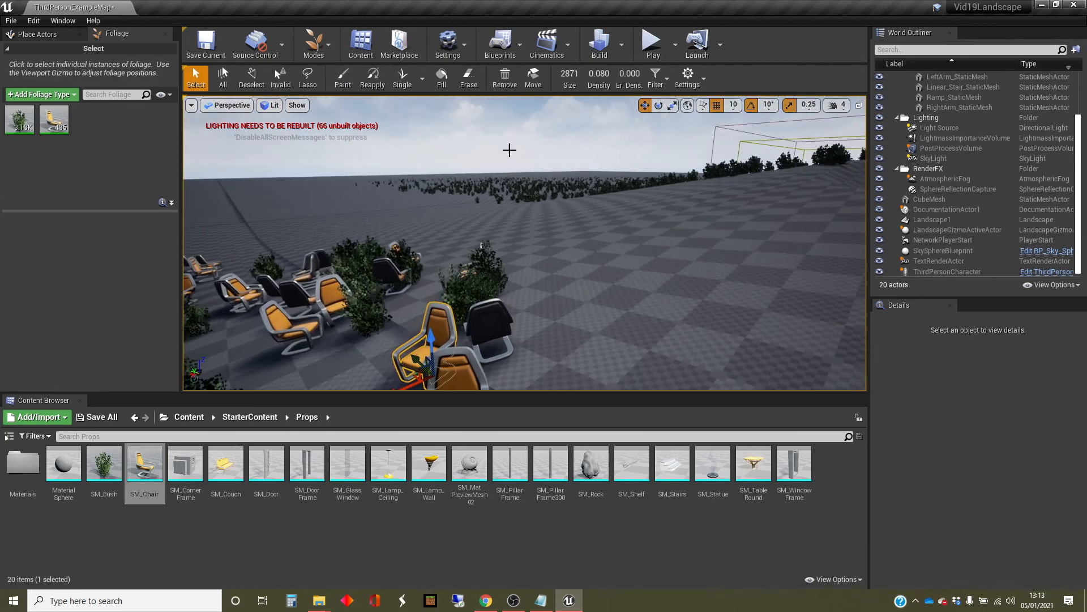
{"action": "left_click", "coordinate": [505, 84]}
Erase part of the mixed patch of chairs and bushes with the foliage Erase brush.
{"action": "right_click_drag", "start_coordinate": [508, 266], "coordinate": [589, 136]}
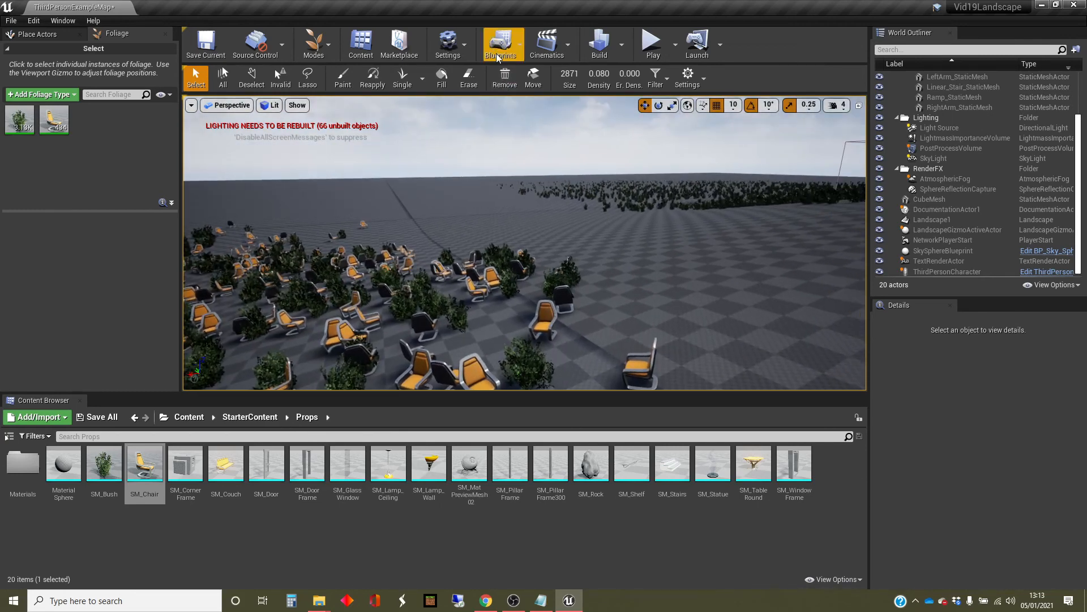
{"action": "left_click", "coordinate": [469, 80]}
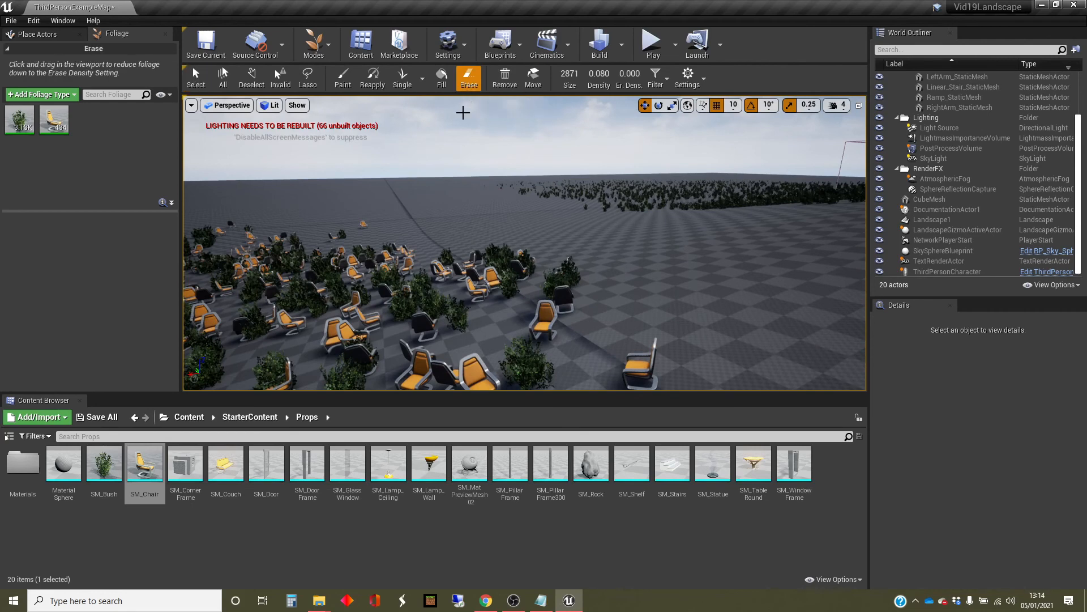
{"action": "mouse_move", "coordinate": [474, 249]}
{"action": "left_mouse_down"}
{"action": "mouse_move", "coordinate": [318, 243]}
{"action": "mouse_move", "coordinate": [483, 187]}
{"action": "mouse_move", "coordinate": [606, 209]}
{"action": "mouse_move", "coordinate": [723, 204]}
{"action": "mouse_move", "coordinate": [585, 243]}
{"action": "left_mouse_up"}
{"action": "mouse_move", "coordinate": [585, 243]}
{"action": "right_mouse_down"}
{"action": "mouse_move", "coordinate": [436, 215]}
{"action": "mouse_move", "coordinate": [454, 318]}
{"action": "right_mouse_up"}
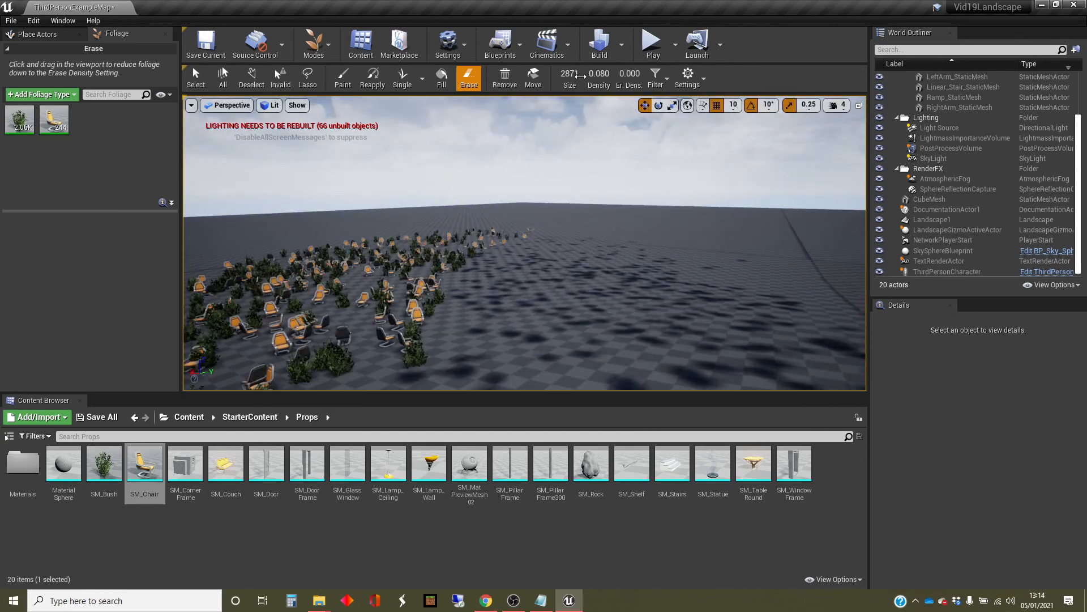
{"action": "right_click_drag", "start_coordinate": [599, 257], "coordinate": [844, 255]}
{"action": "right_click_drag", "start_coordinate": [525, 243], "coordinate": [236, 238]}
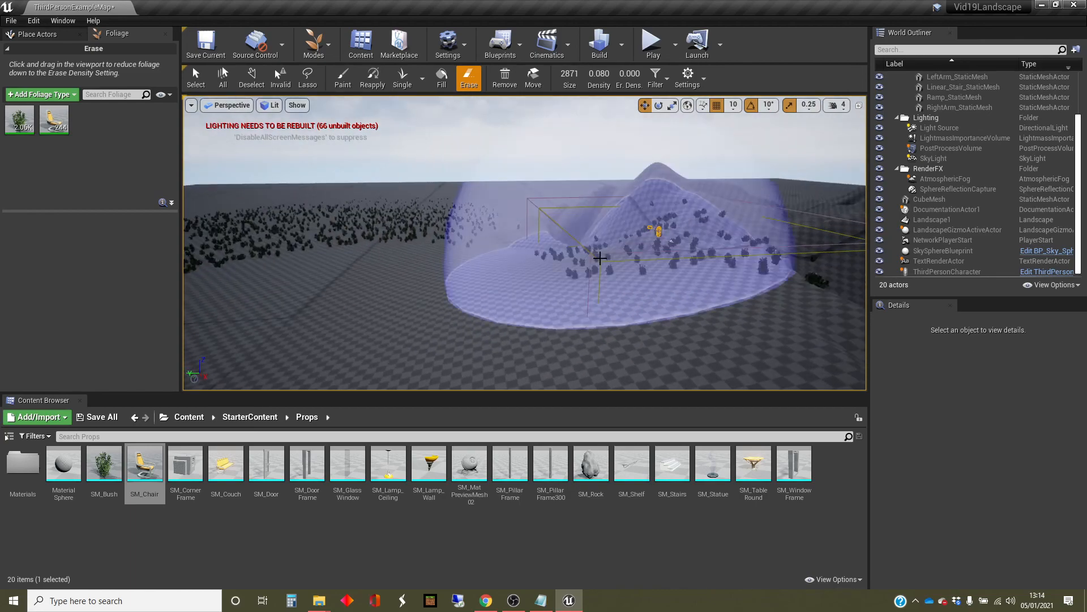